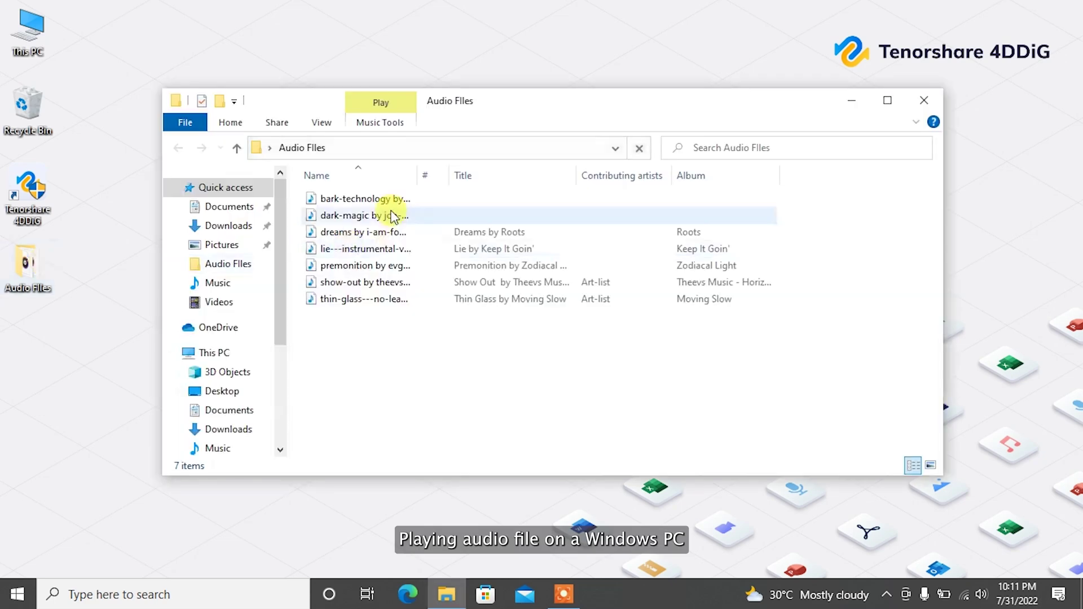
# Play the bark-technology MP3 in Windows Media Player and dismiss the cannot-play-the-file codec error.
pyautogui.click(368, 199)
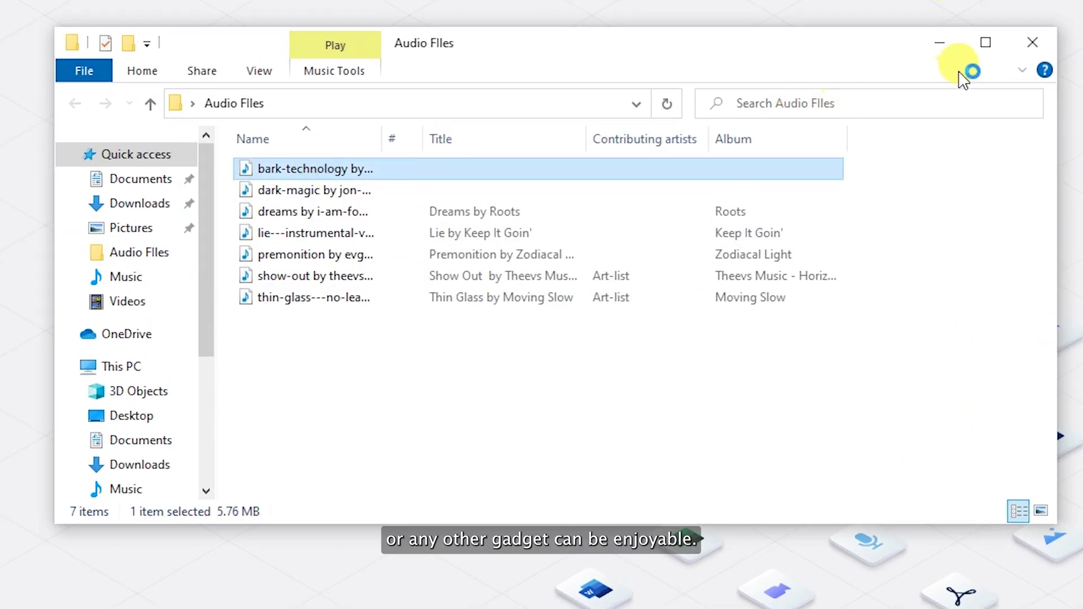
pyautogui.click(939, 42)
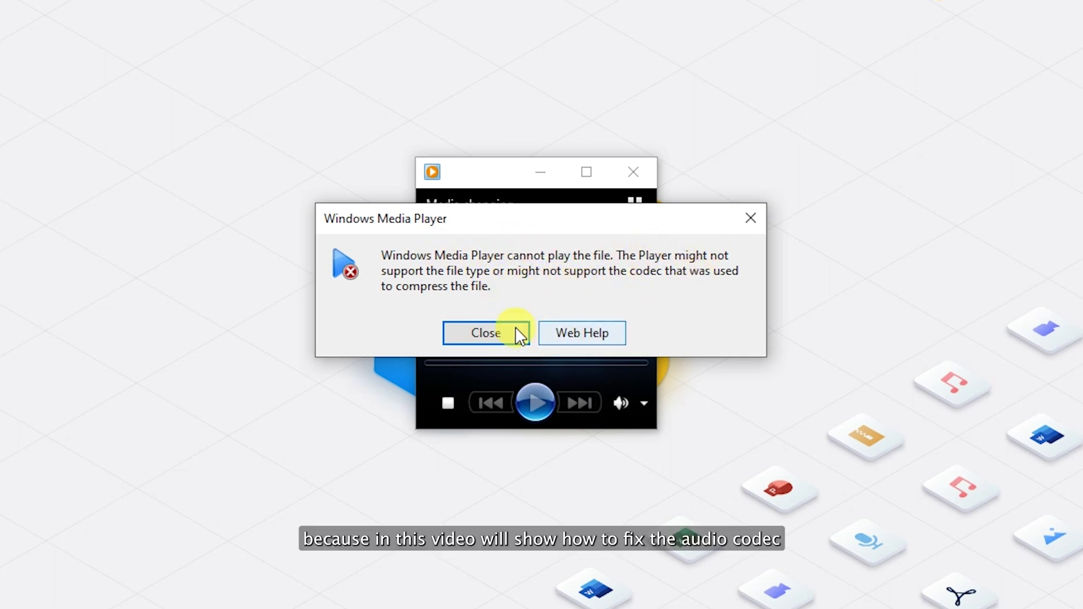
pyautogui.click(476, 333)
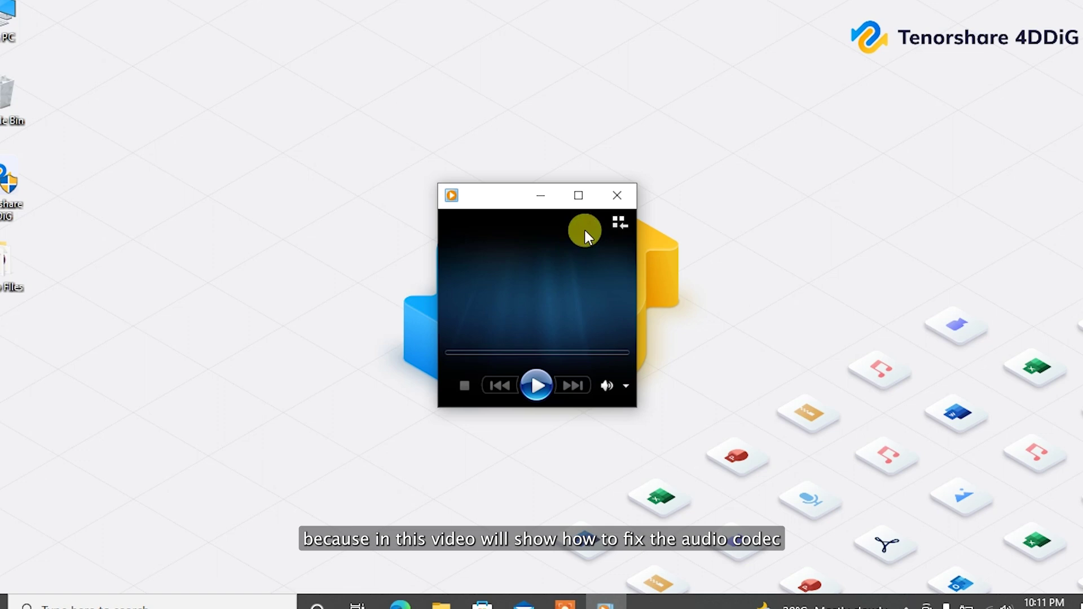
pyautogui.click(612, 203)
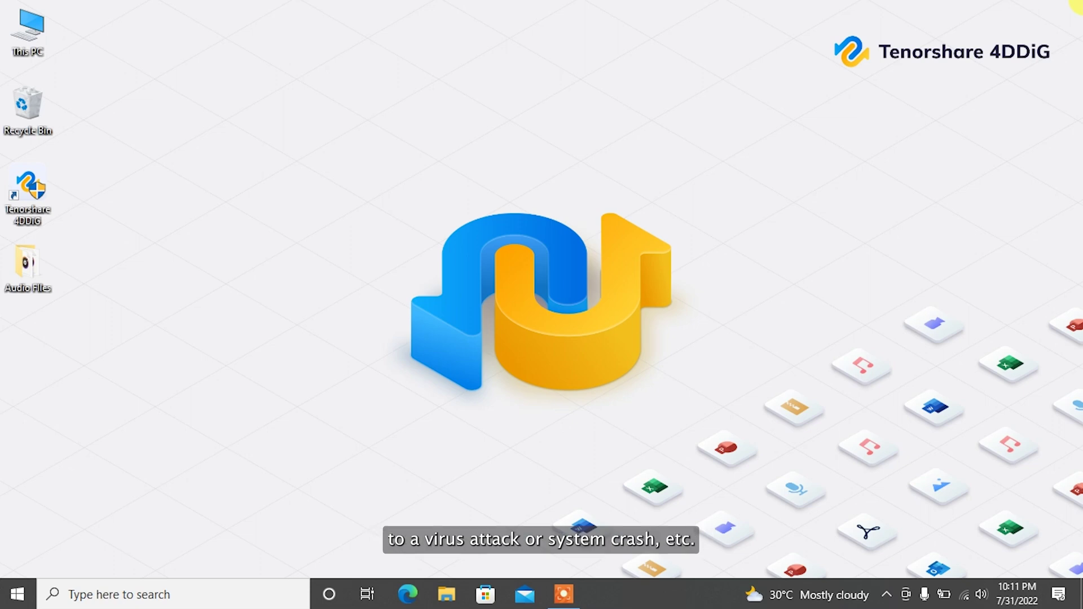
# Play bark-technology from Audio Files in Windows Media Player, dismiss the codec error, and close the player.
pyautogui.doubleClick(45, 265)
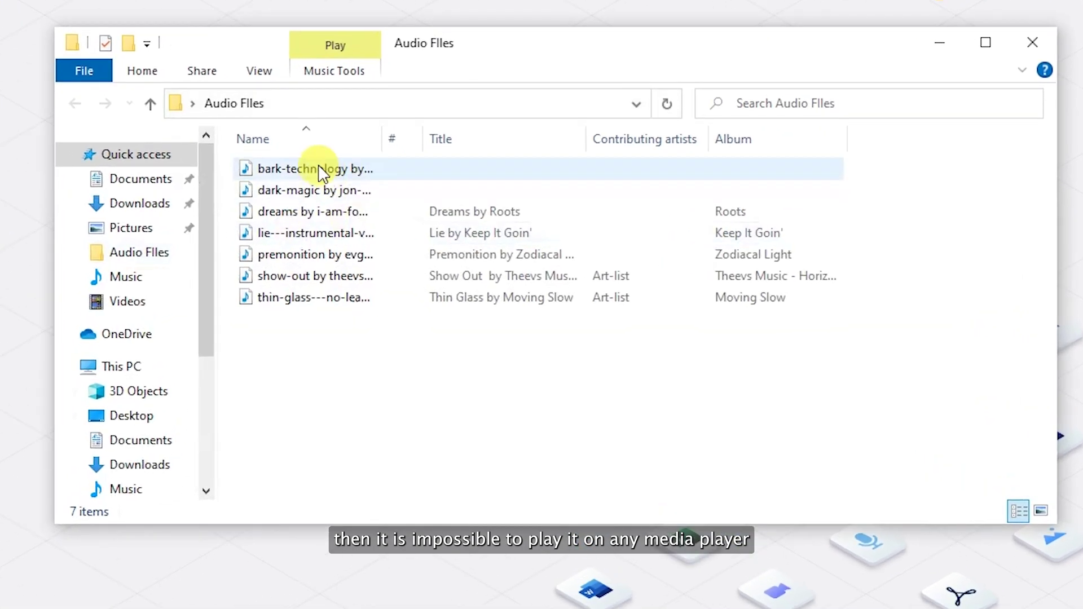
pyautogui.click(321, 172)
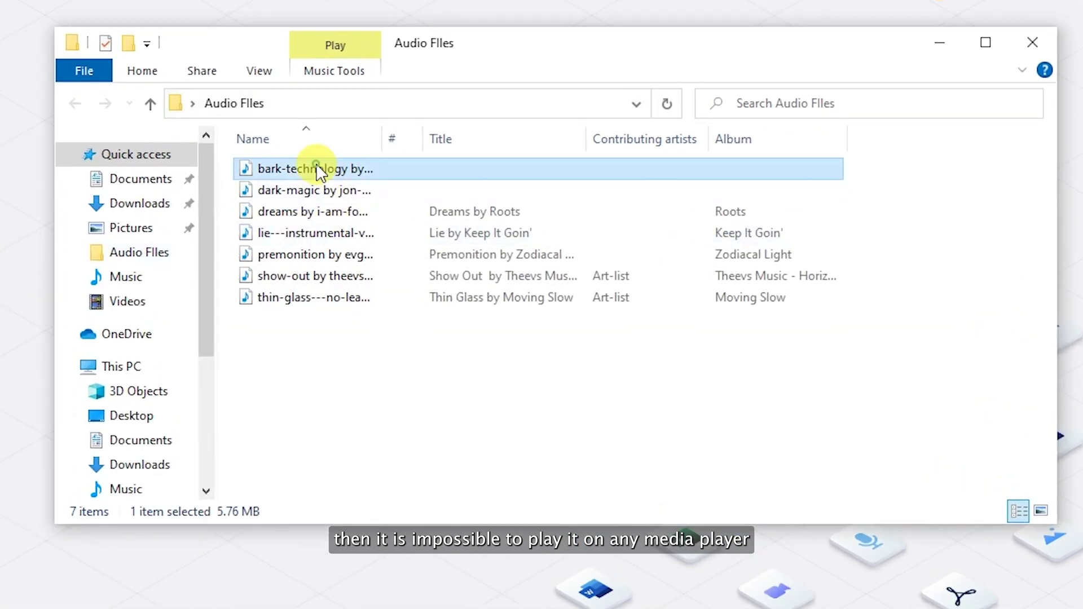
pyautogui.click(941, 44)
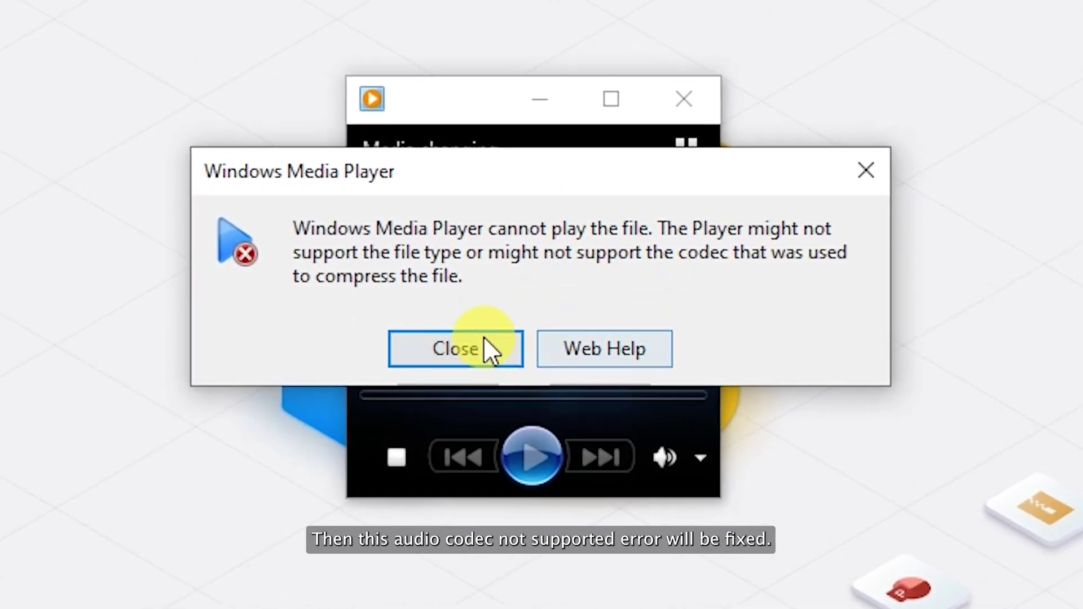
pyautogui.click(454, 347)
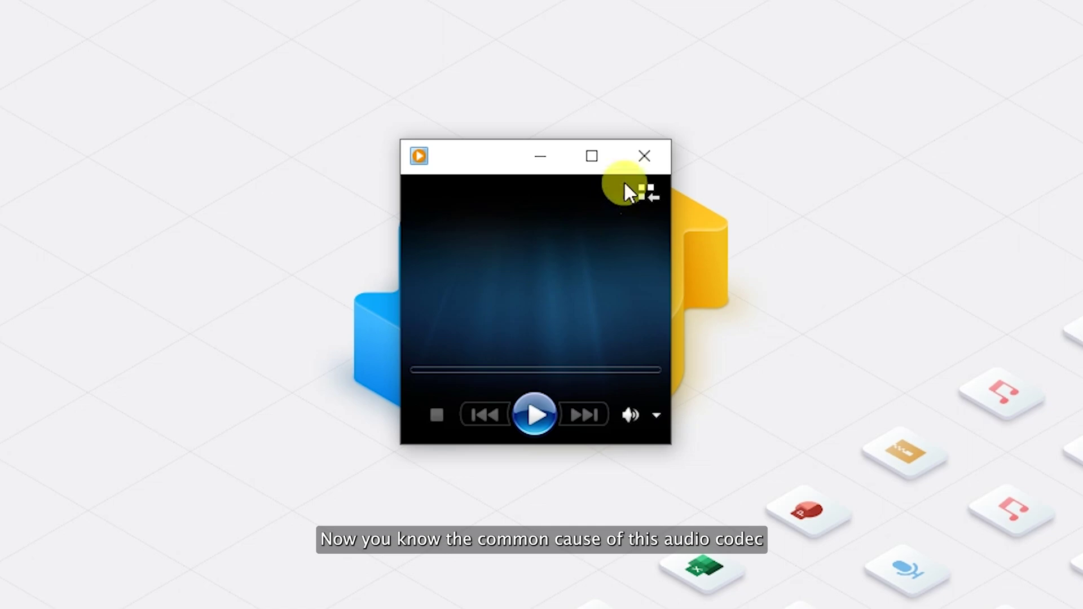
pyautogui.click(656, 137)
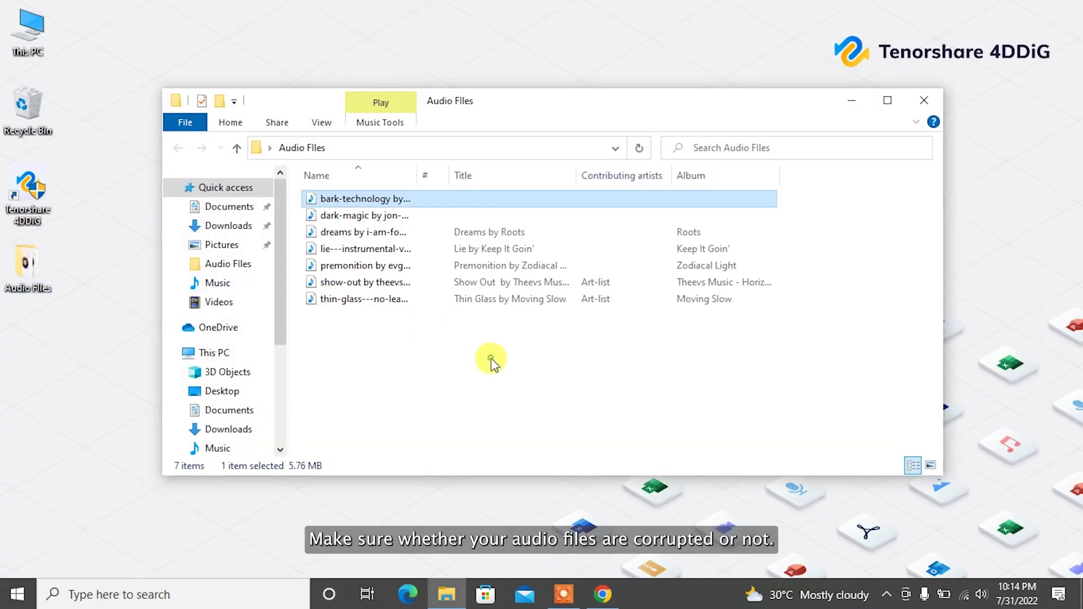
# Reselect only bark-technology among the seven audio files, retry playback, dismiss the error, and close the player.
pyautogui.moveTo(491, 358); pyautogui.dragTo(316, 197)
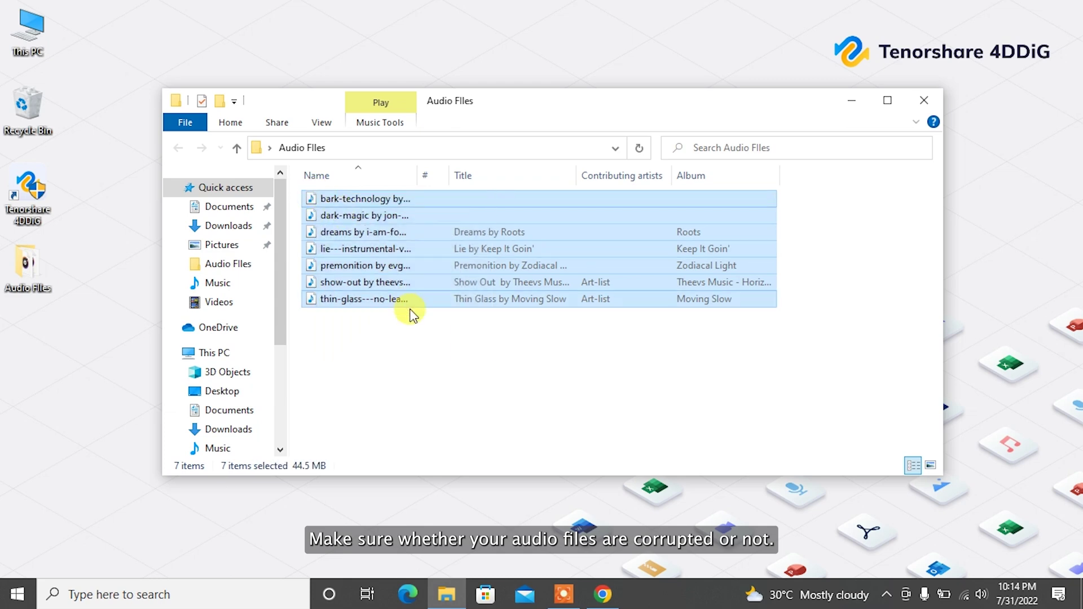
pyautogui.click(415, 330)
pyautogui.click(359, 202)
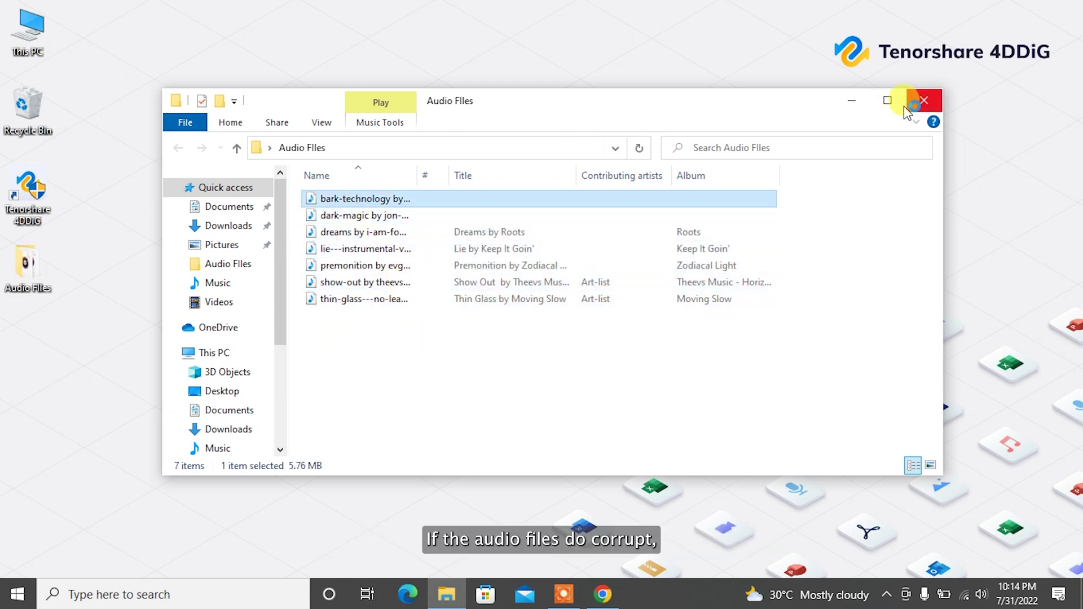
pyautogui.click(924, 100)
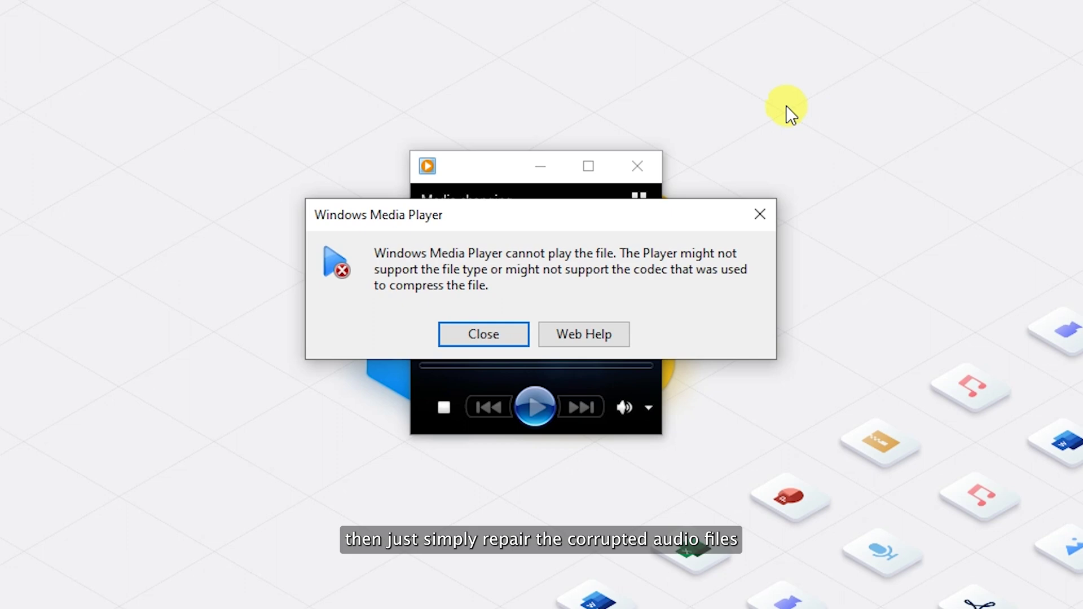
pyautogui.click(489, 341)
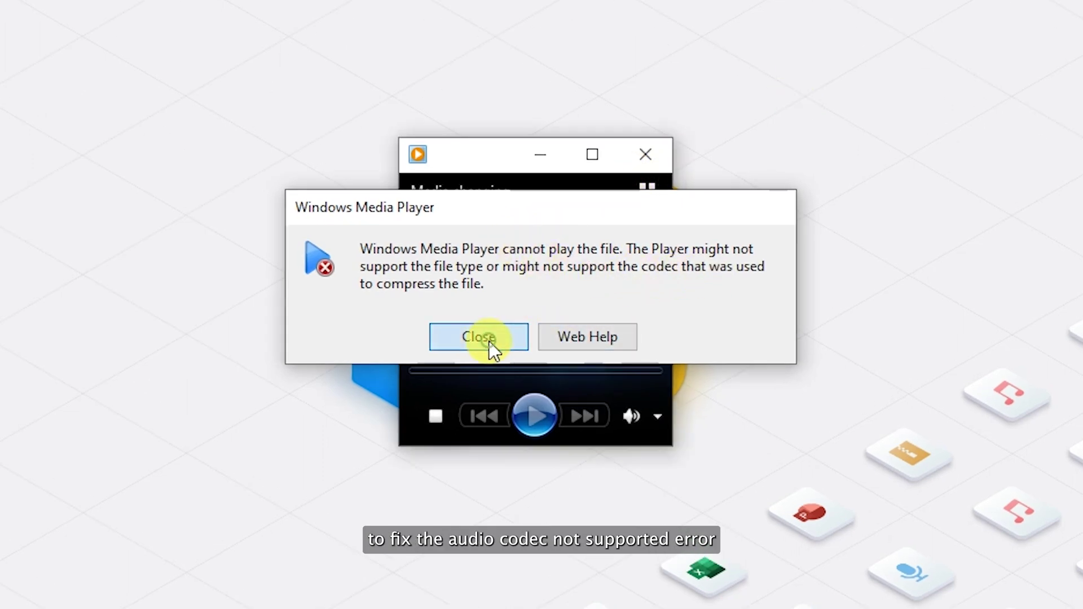
pyautogui.click(645, 154)
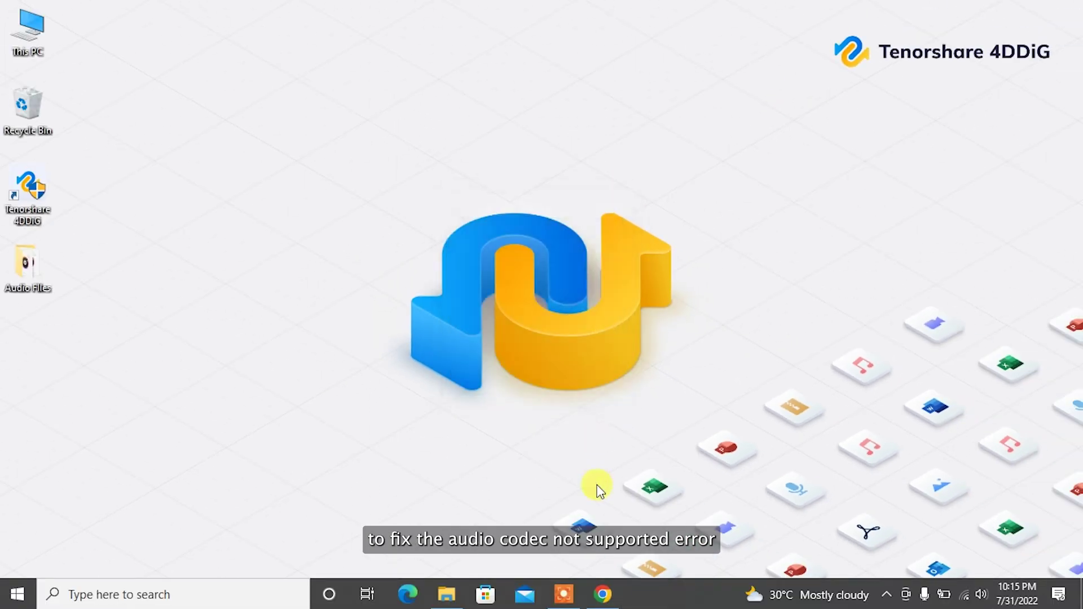
# From the 4DDiG Windows Data Recovery page, download 4ddig-for-windows.exe and launch the installer.
pyautogui.click(602, 594)
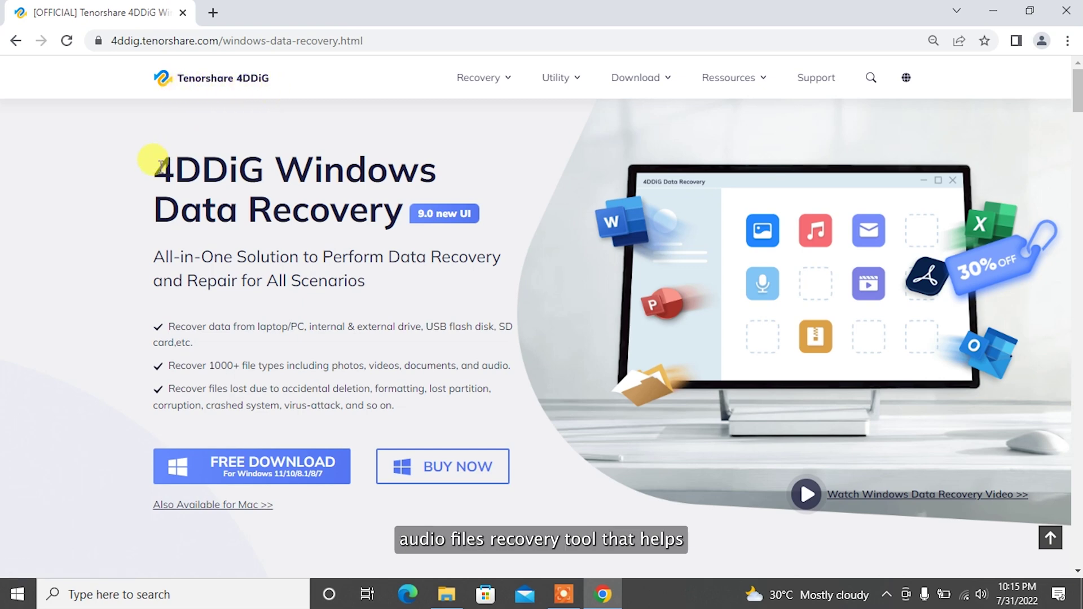
pyautogui.moveTo(147, 169); pyautogui.dragTo(409, 217)
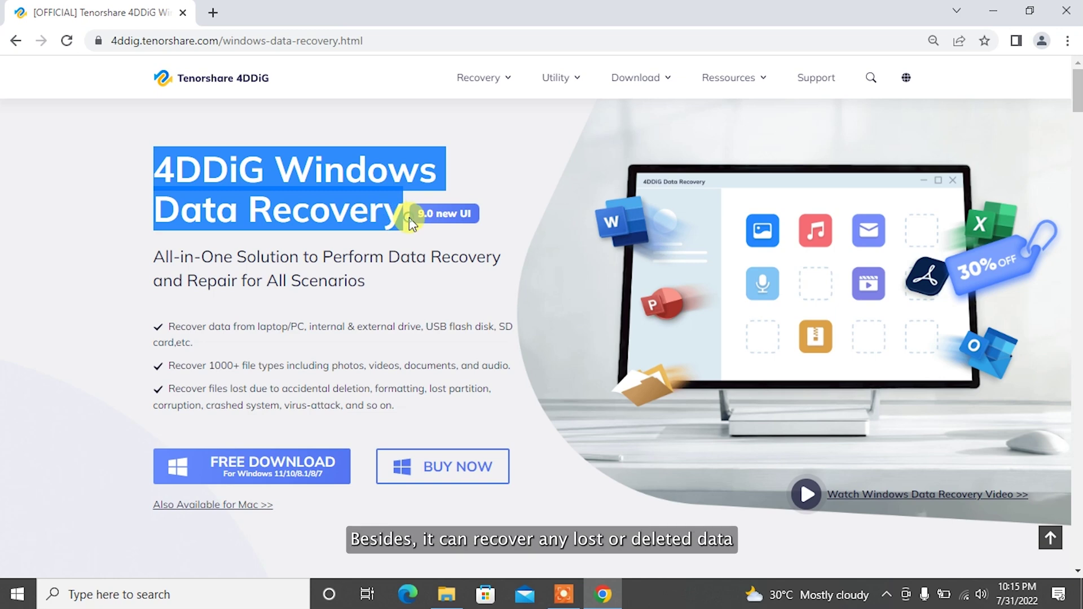
pyautogui.click(408, 217)
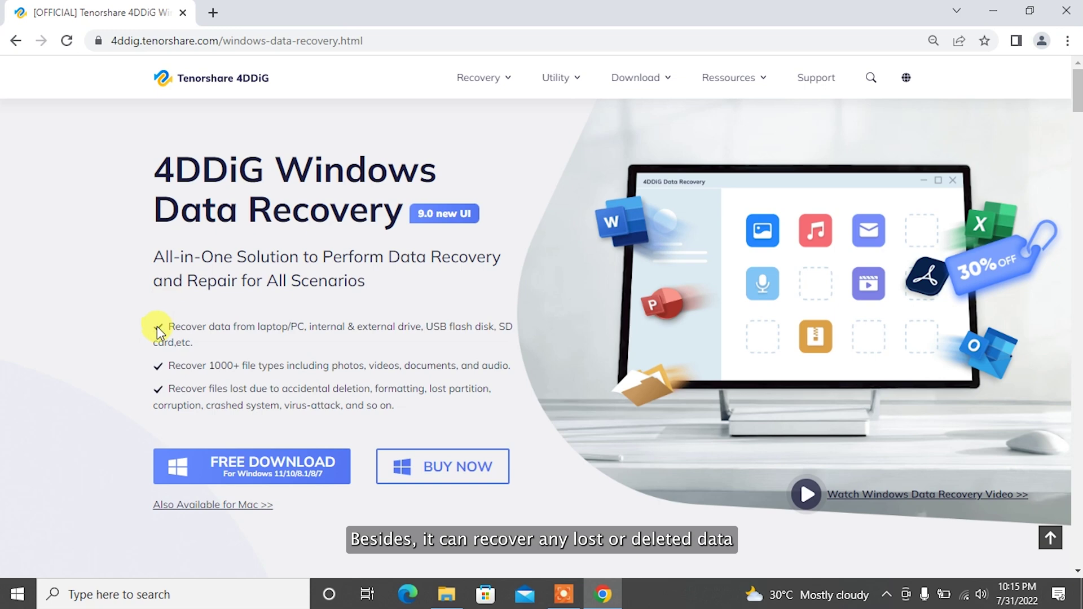
pyautogui.moveTo(168, 328); pyautogui.dragTo(212, 347)
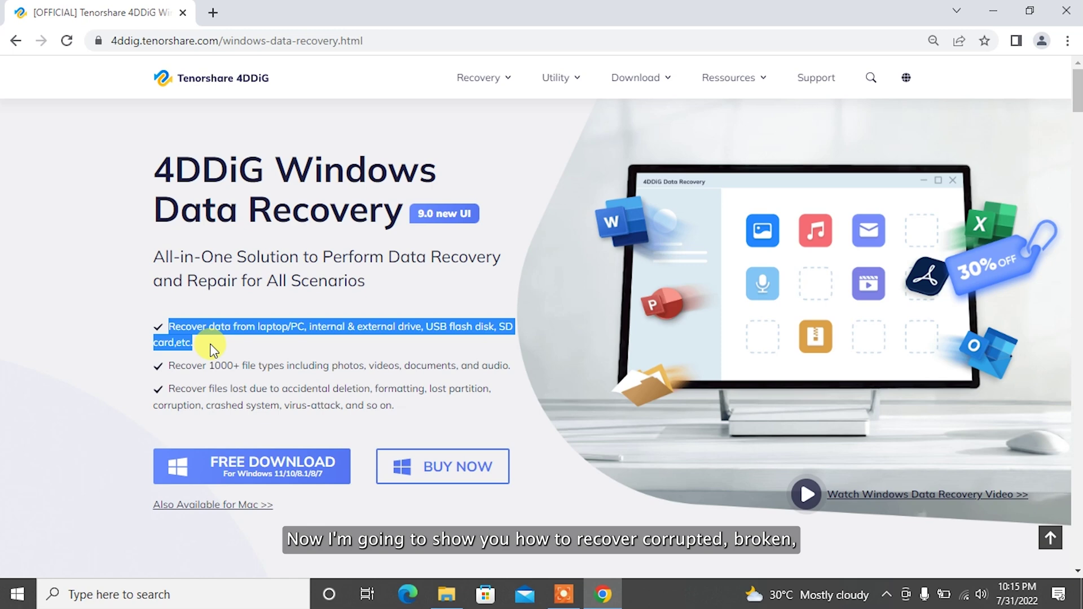
pyautogui.click(216, 345)
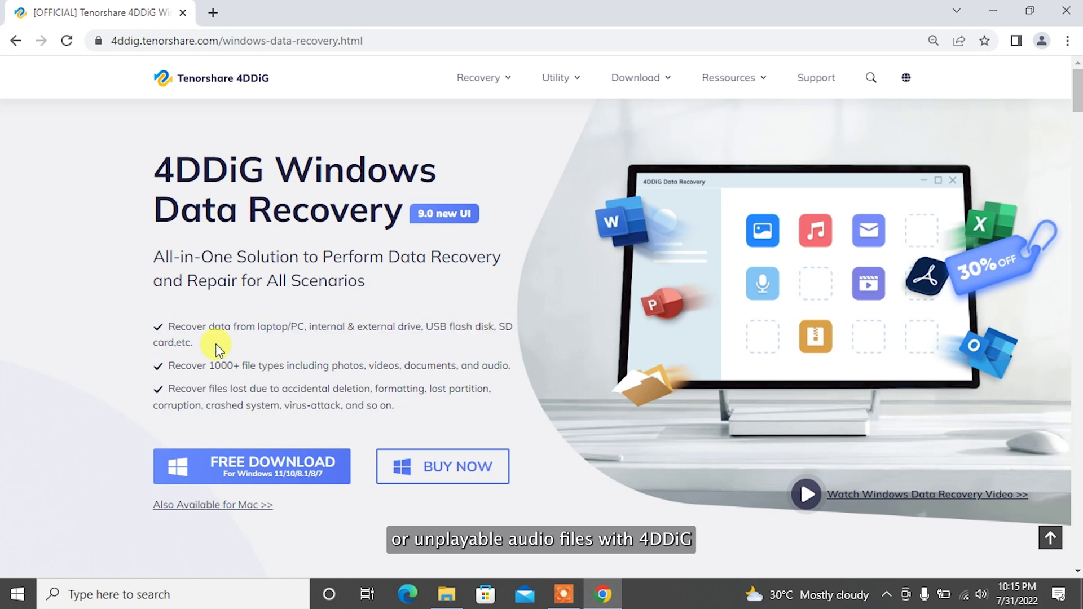
pyautogui.click(249, 476)
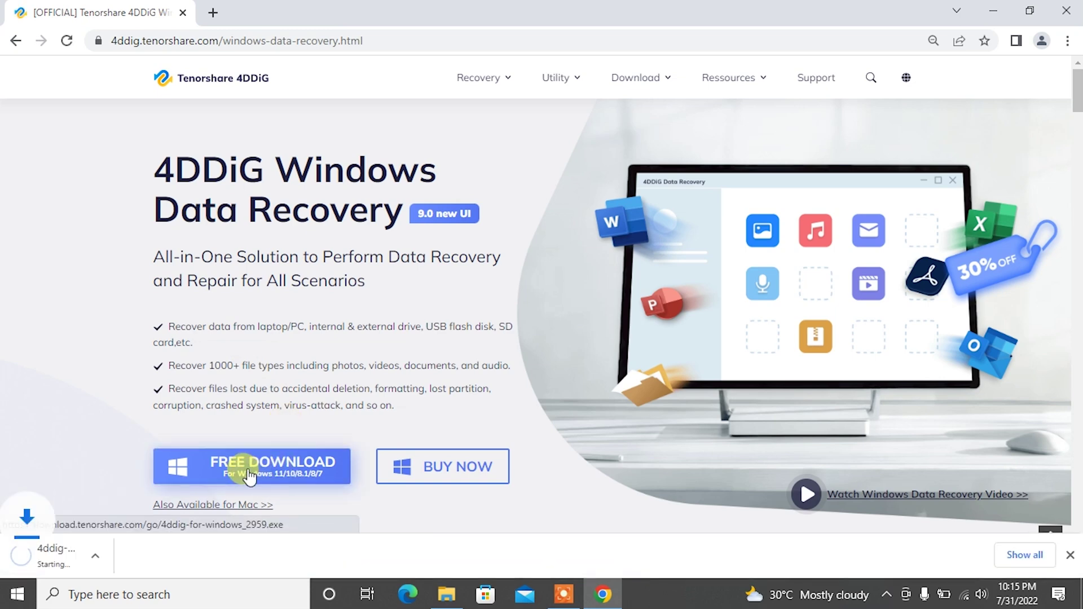
pyautogui.click(84, 552)
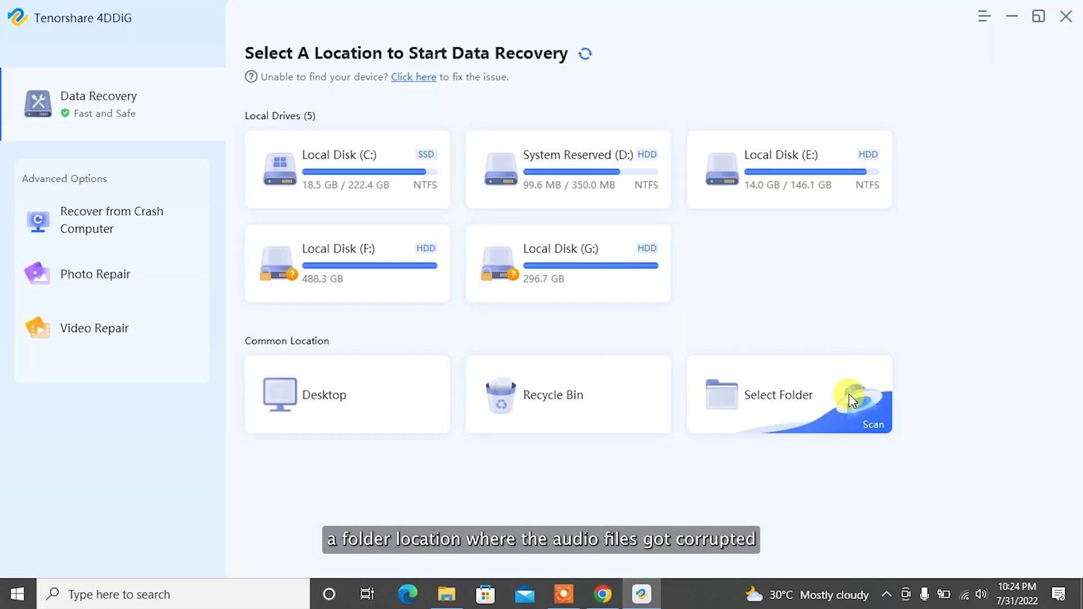
# Scan the Desktop's Audio Files folder in 4DDiG for all file types.
pyautogui.click(867, 414)
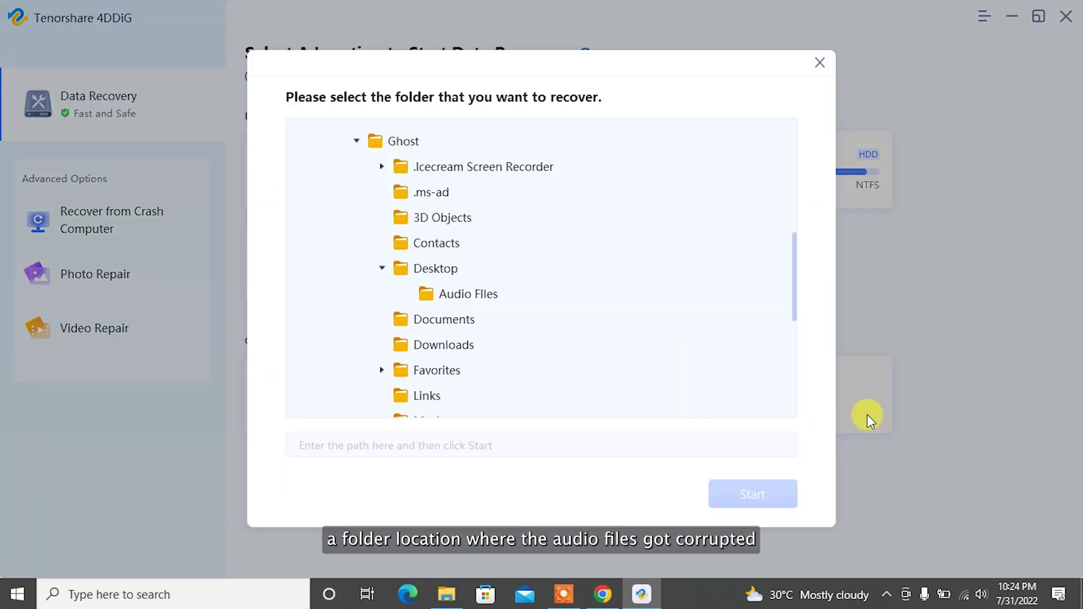
pyautogui.click(466, 294)
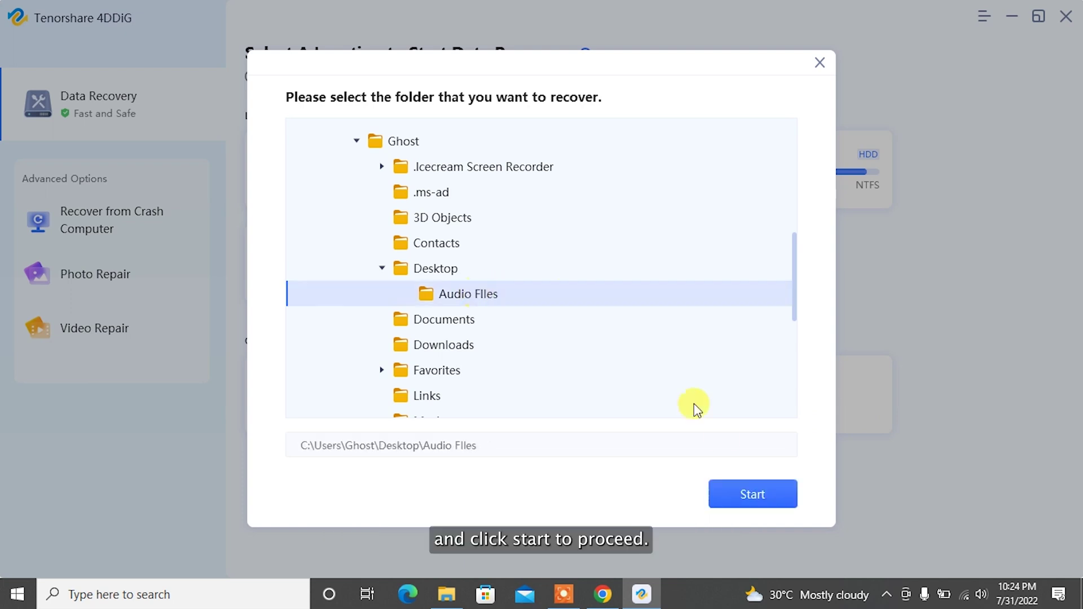
pyautogui.click(759, 494)
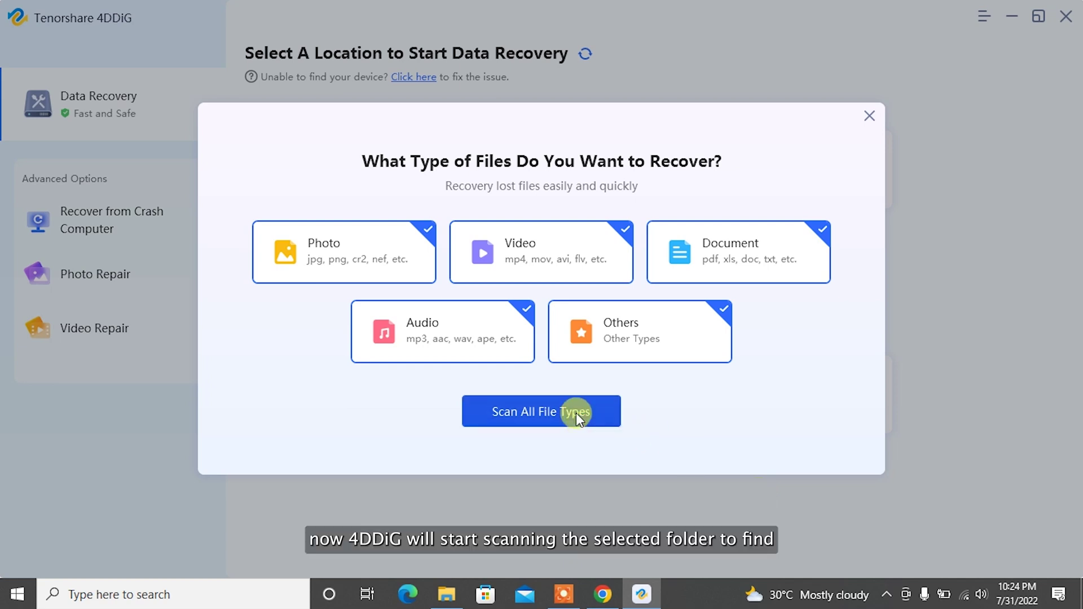
pyautogui.click(575, 413)
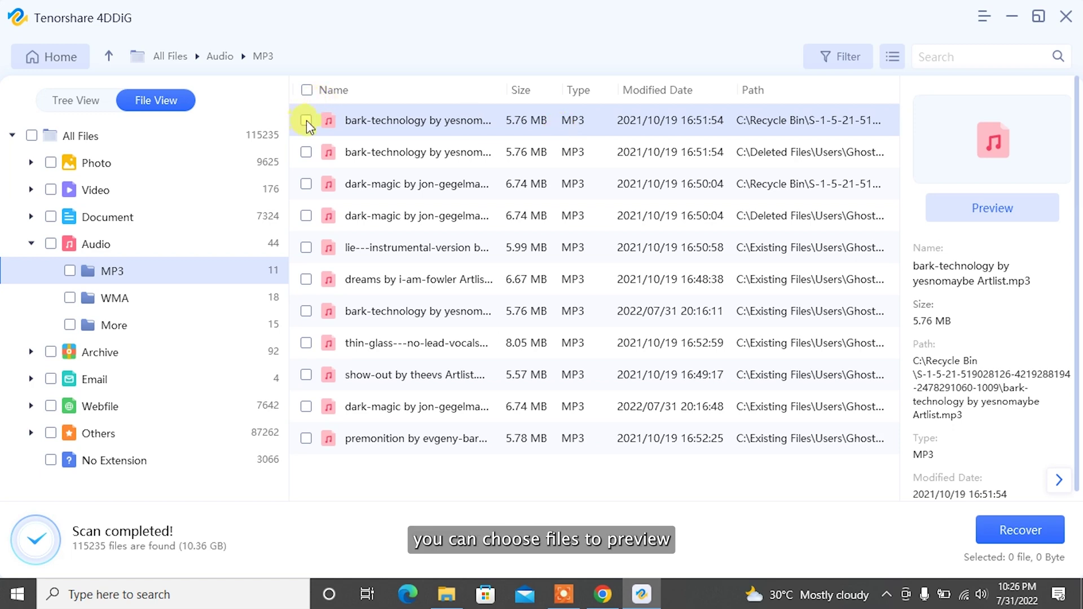
# Recover the bark-technology and dark-magic MP3s to the Desktop, confirming past the lost-partition warning.
pyautogui.click(306, 120)
pyautogui.click(306, 184)
pyautogui.click(1013, 530)
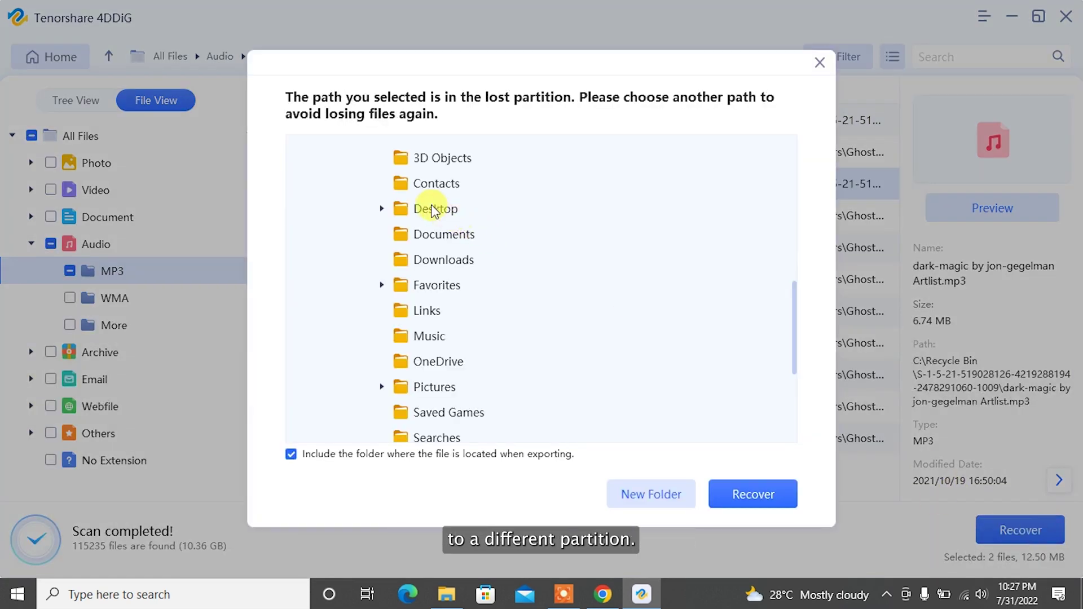
pyautogui.click(434, 210)
pyautogui.click(753, 492)
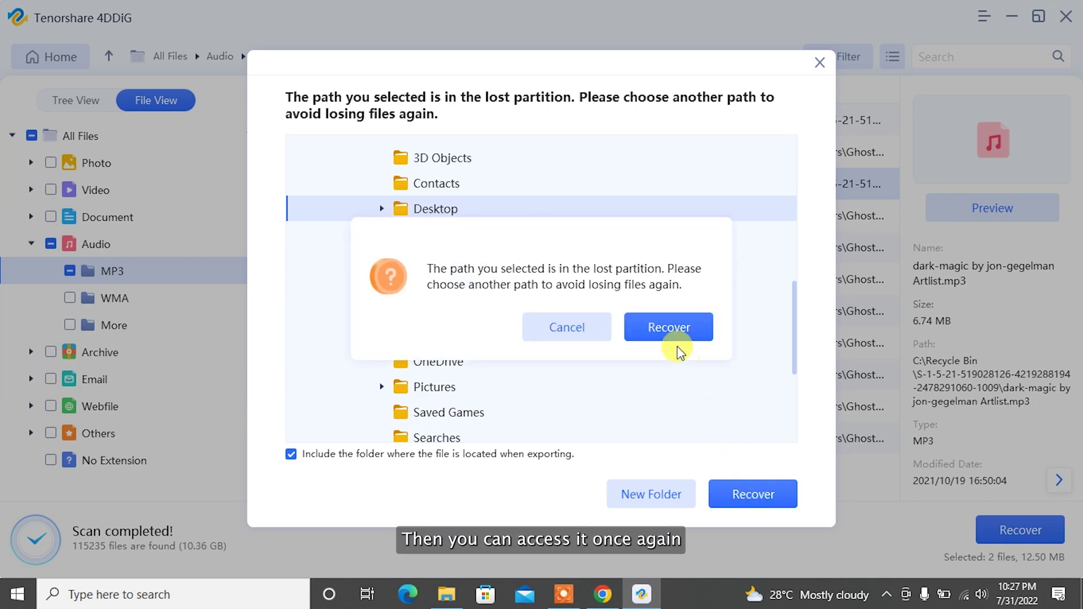
pyautogui.click(676, 345)
# View the recovered files and select the recovered bark-technology MP3.
pyautogui.click(571, 345)
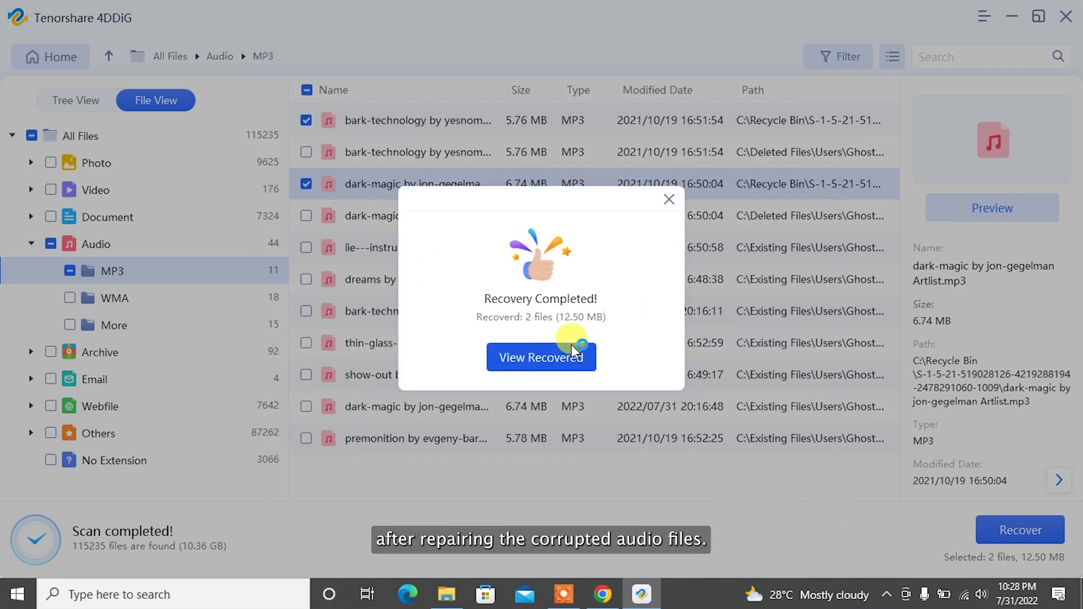
pyautogui.click(1012, 17)
pyautogui.click(377, 212)
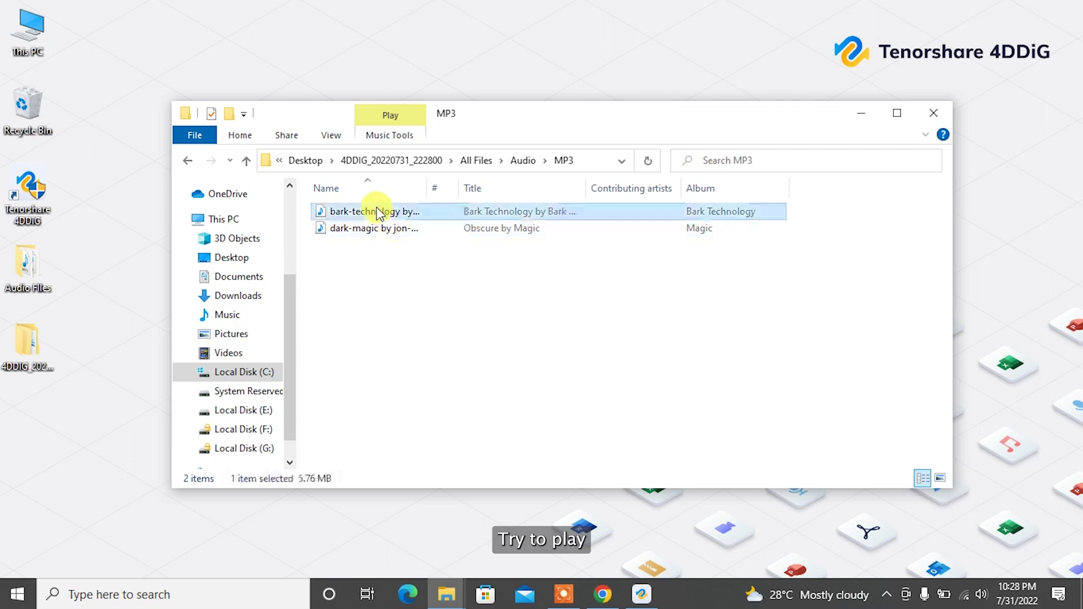
# Minimize the MP3 folder window and raise the system volume to 60.
pyautogui.click(861, 113)
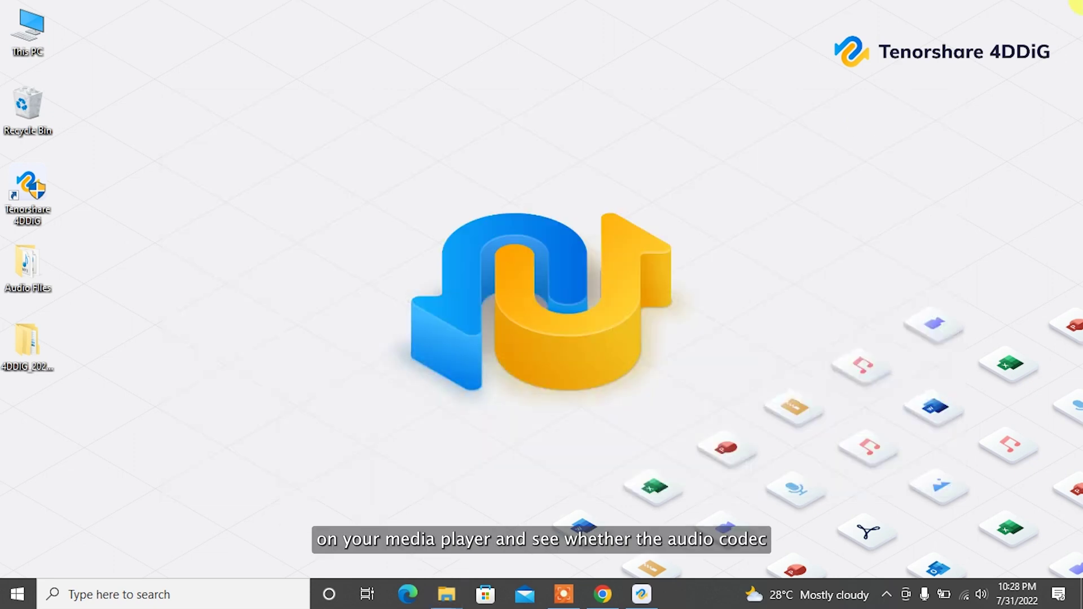
pyautogui.press('XF86AudioRaiseVolume')
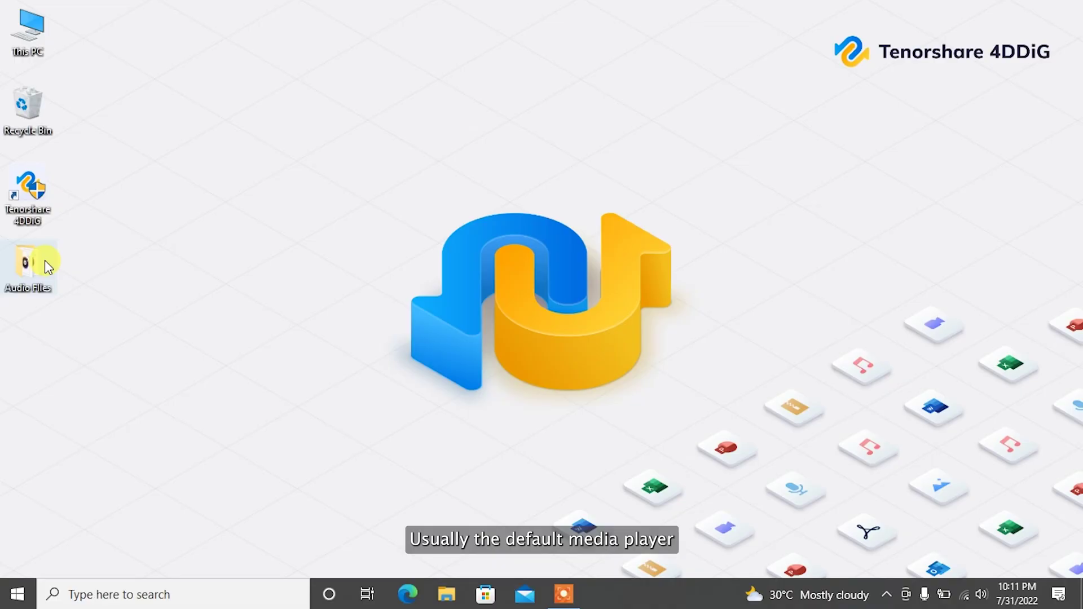
pyautogui.doubleClick(45, 262)
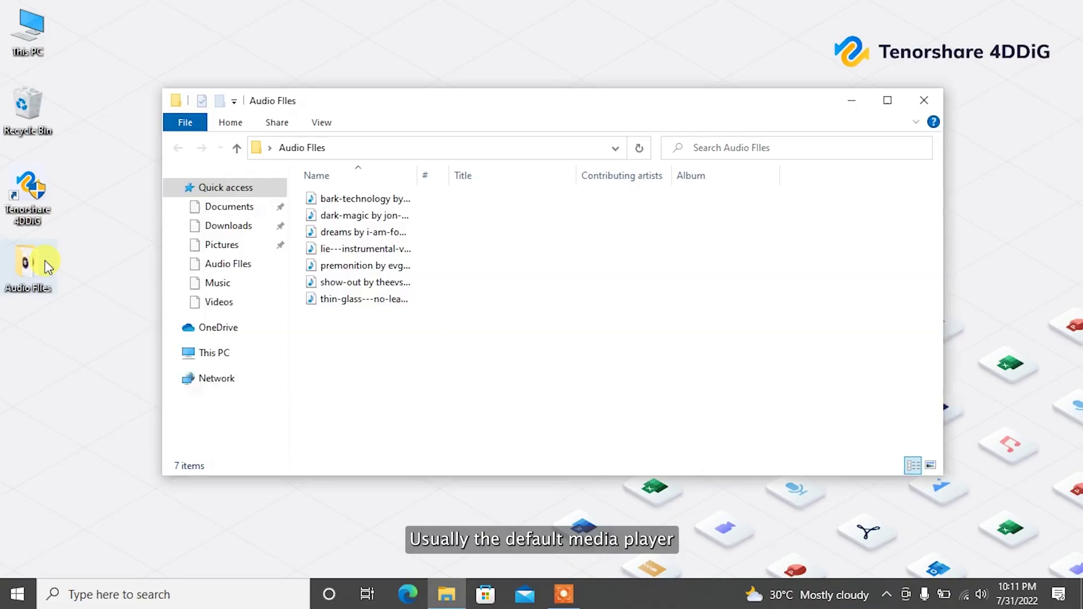
pyautogui.click(365, 198)
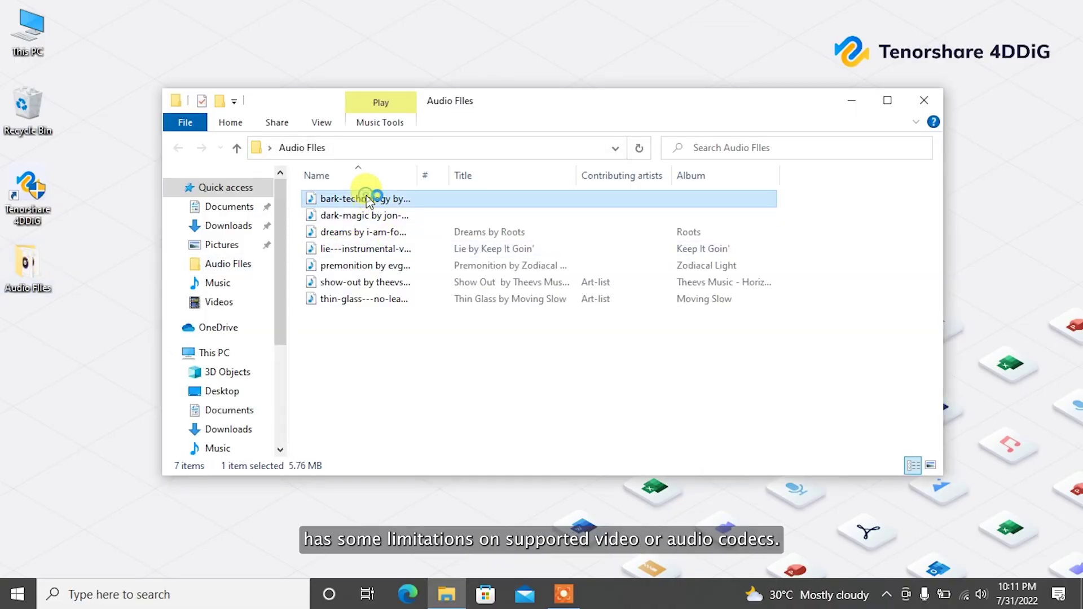
pyautogui.click(854, 102)
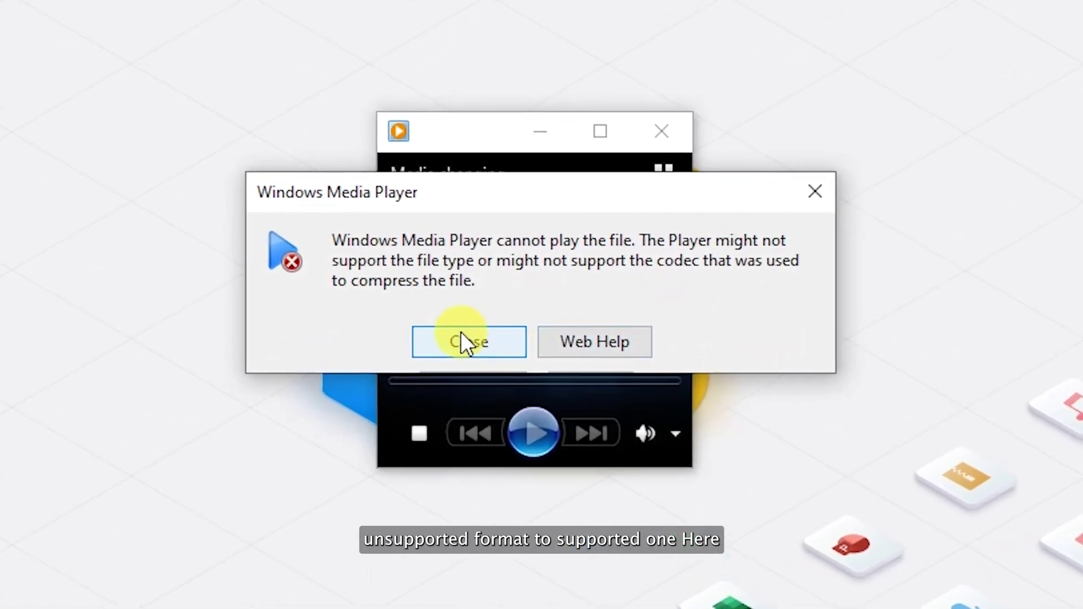
pyautogui.click(451, 336)
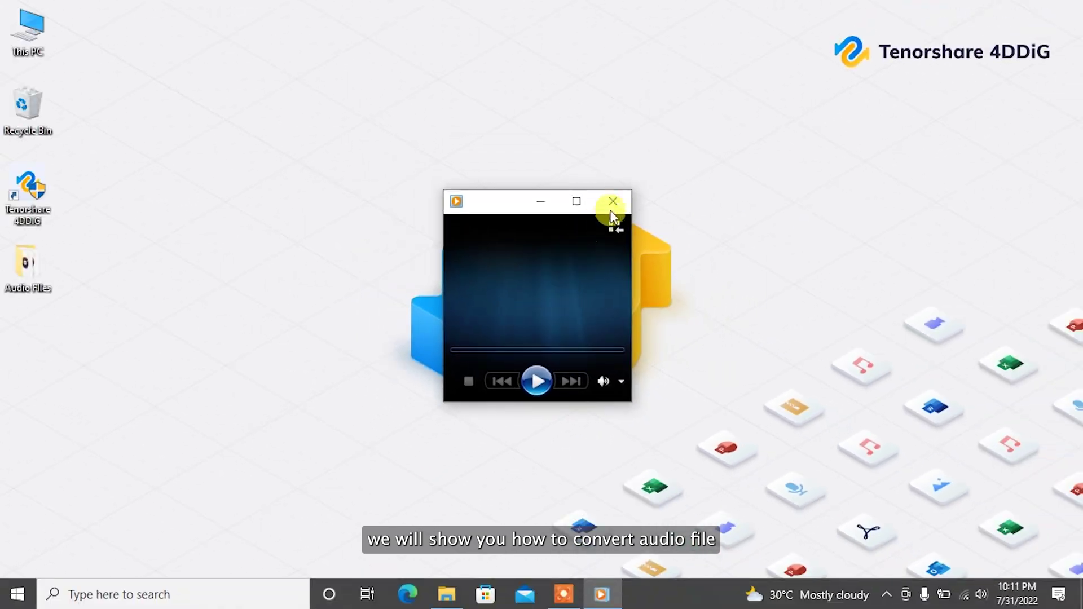
pyautogui.click(611, 208)
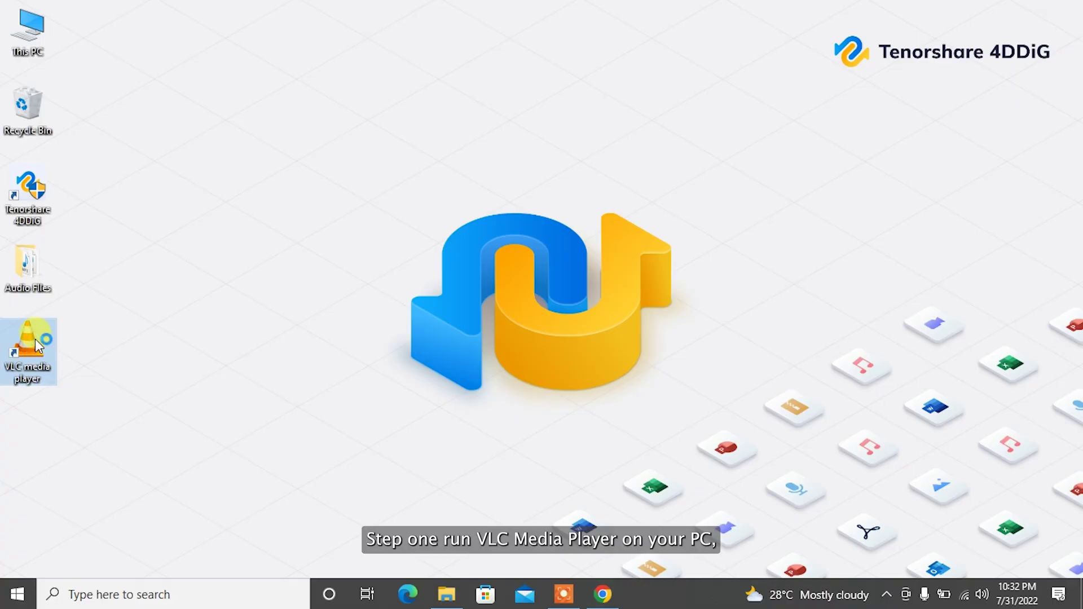
# Convert the bark-technology MP3 to a desktop copy with VLC's Convert / Save, then play the copy.
pyautogui.doubleClick(27, 341)
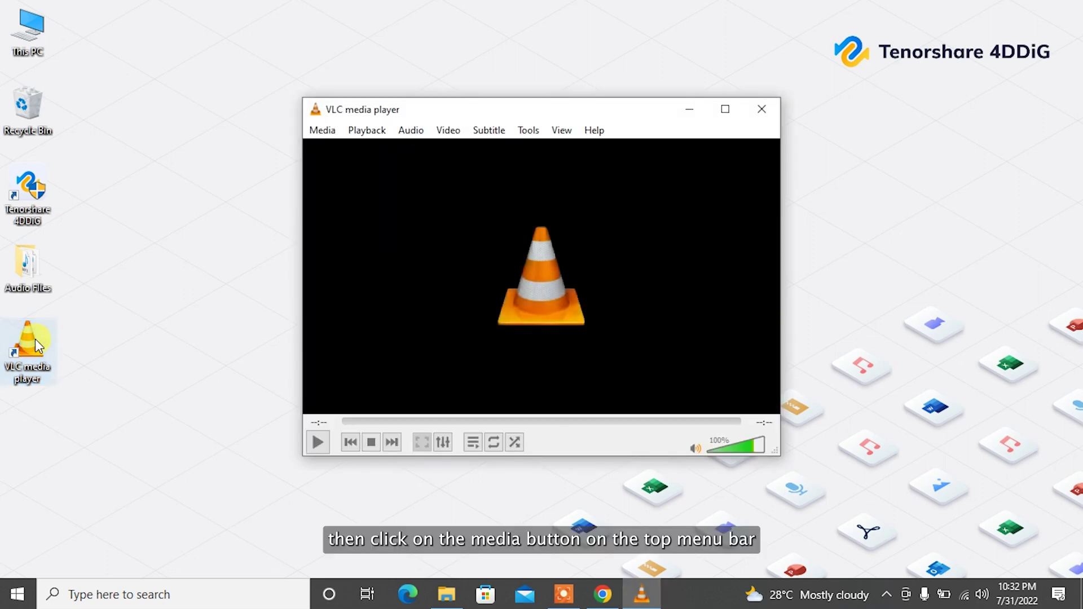
pyautogui.click(313, 129)
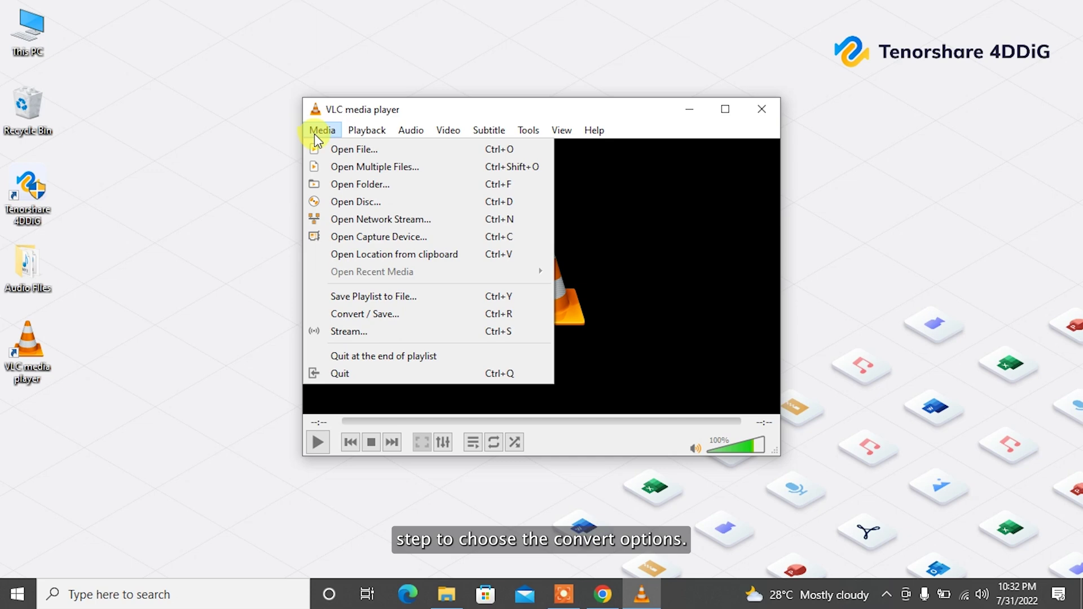
pyautogui.click(363, 312)
pyautogui.click(695, 209)
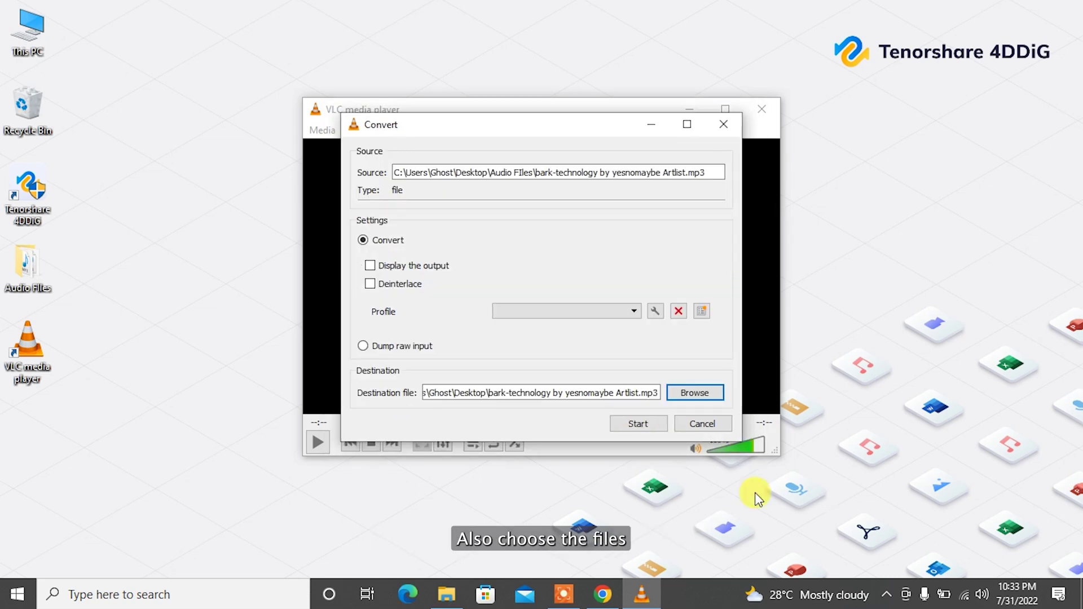
pyautogui.click(636, 422)
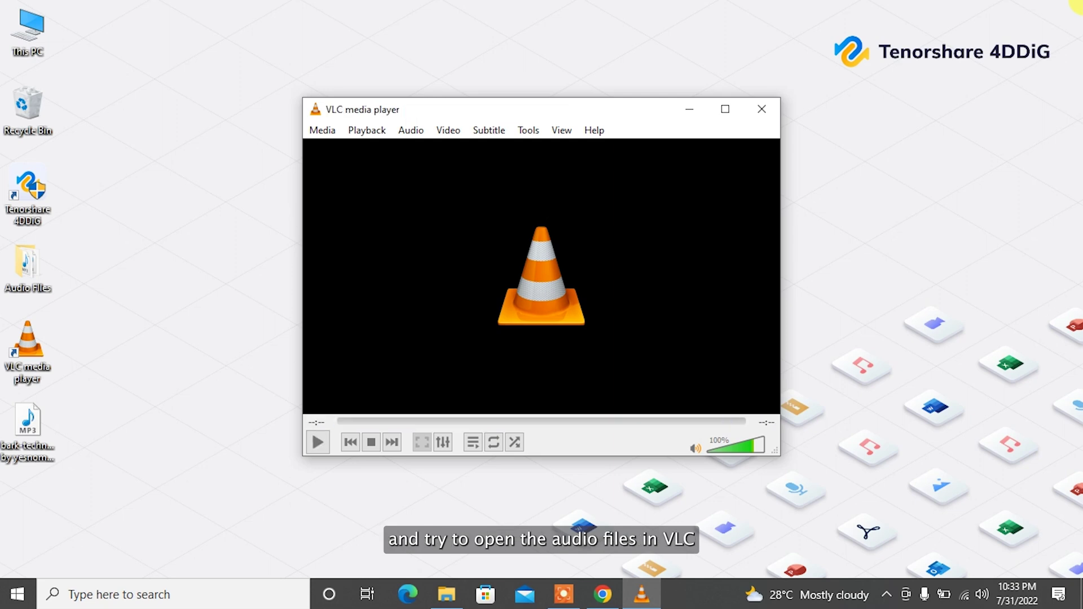
pyautogui.moveTo(3, 434); pyautogui.dragTo(374, 314)
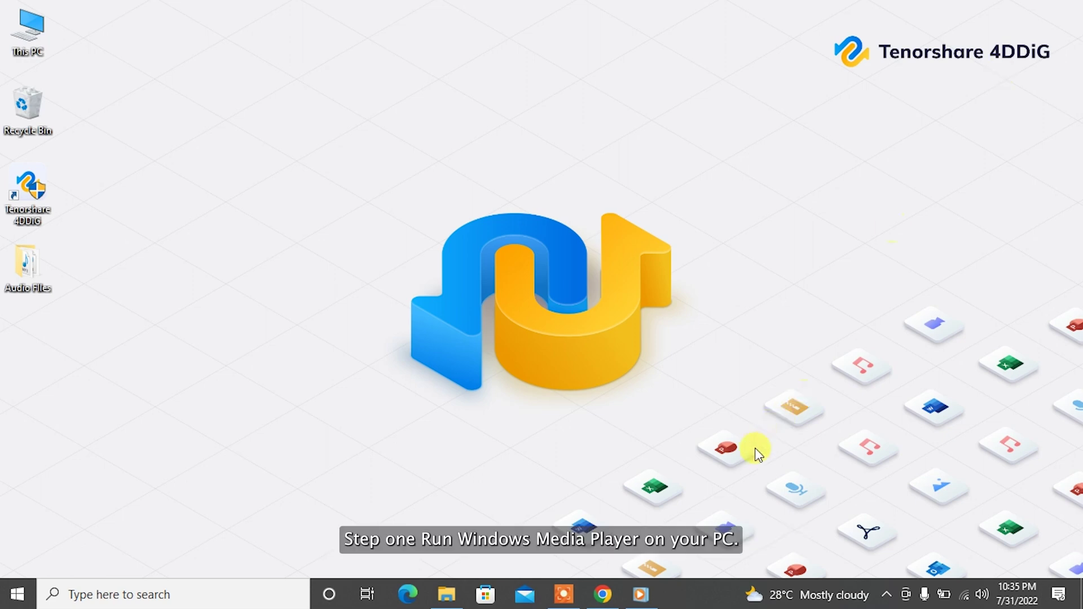
# From Windows Media Player's Plug-ins options, open the web plug-ins page and scroll to audio effects plug-ins.
pyautogui.click(643, 594)
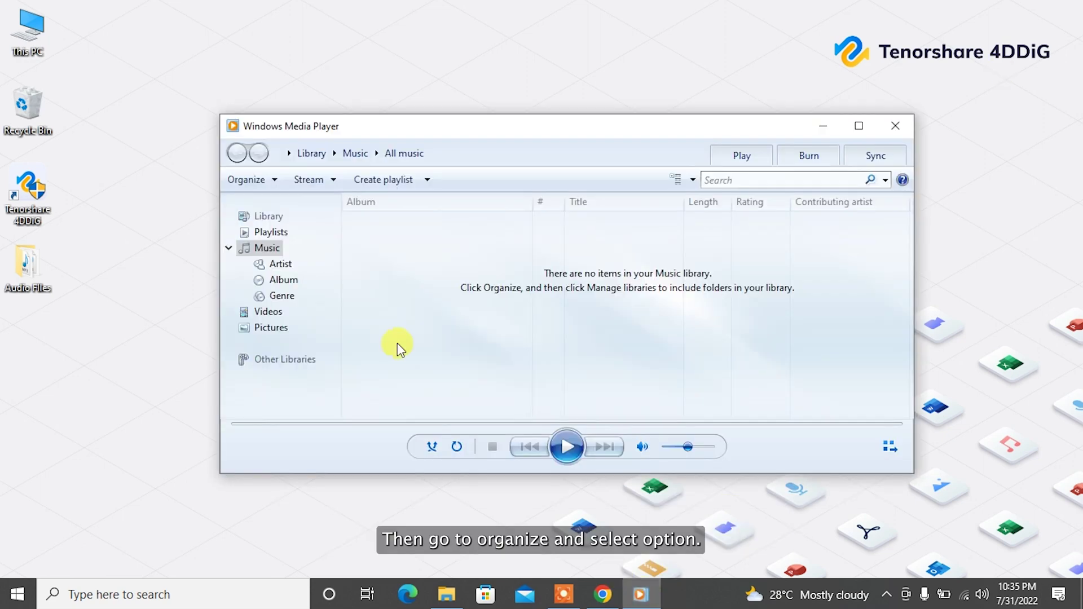
pyautogui.click(265, 179)
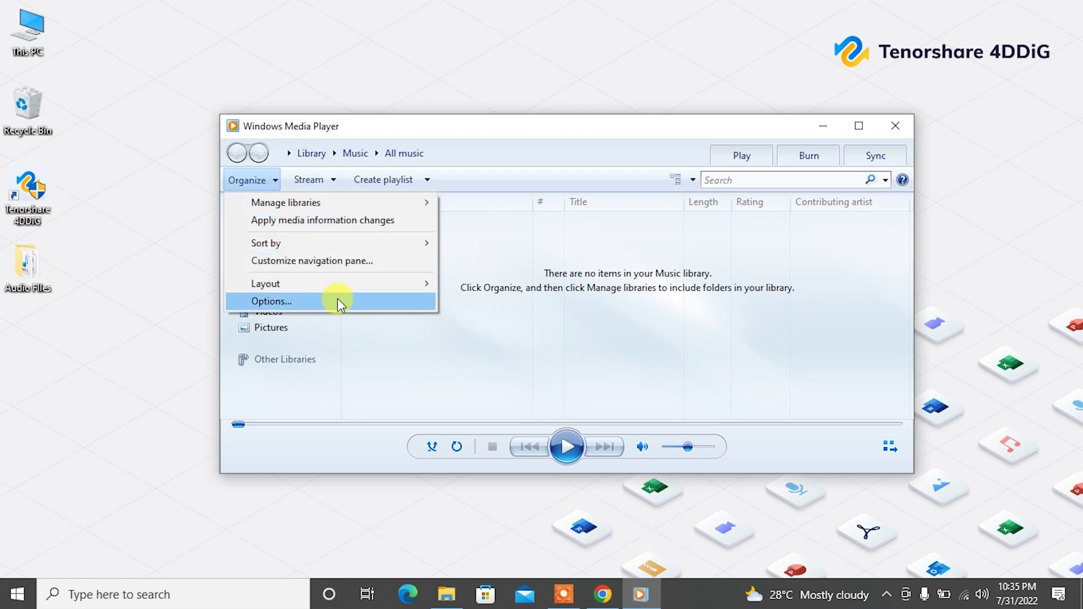
pyautogui.click(337, 299)
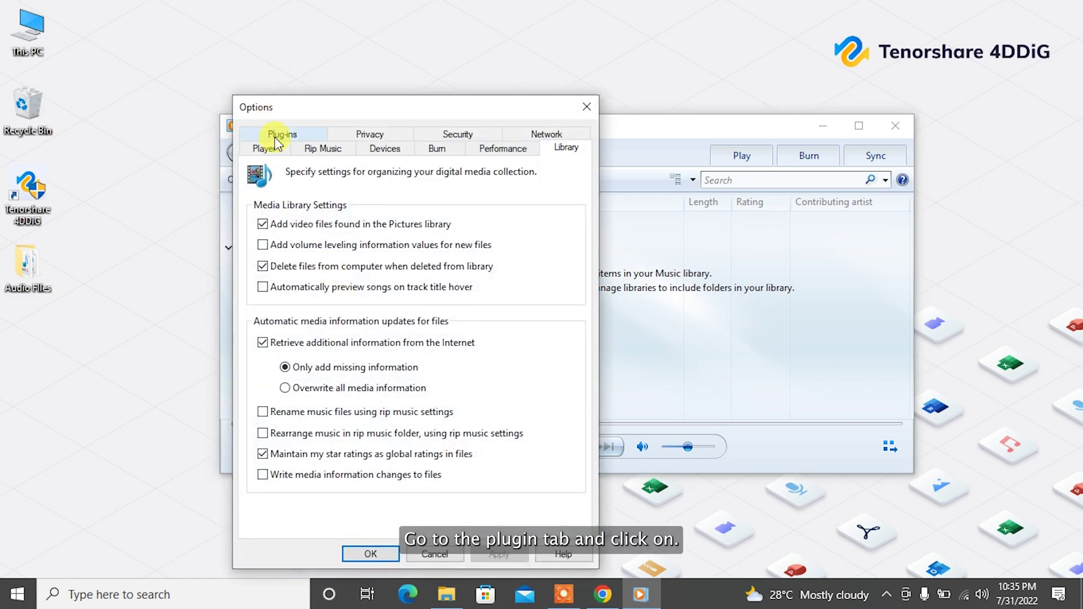
pyautogui.click(276, 135)
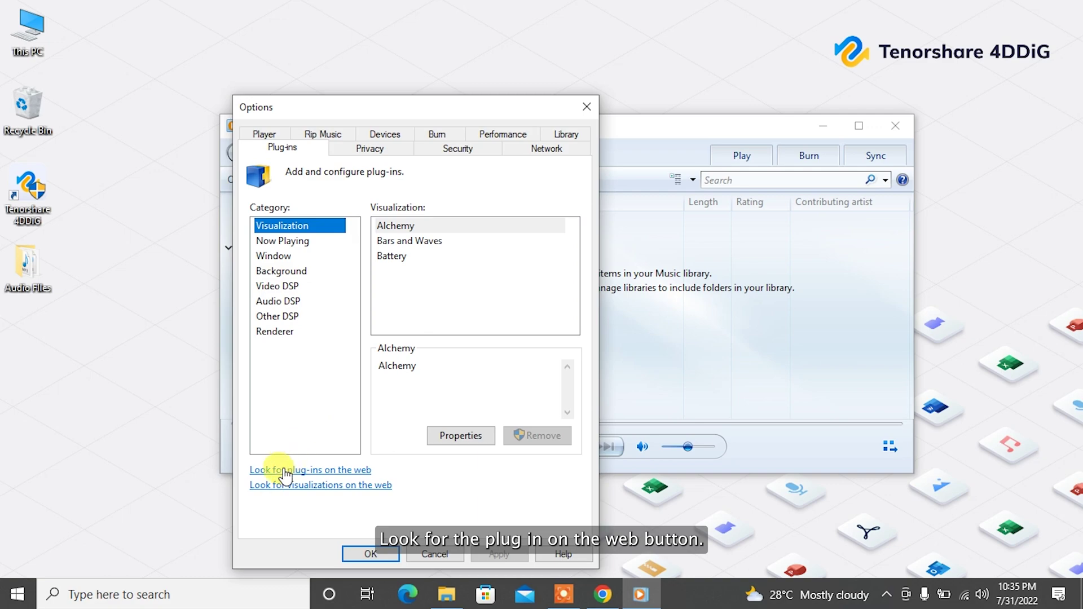
pyautogui.click(327, 470)
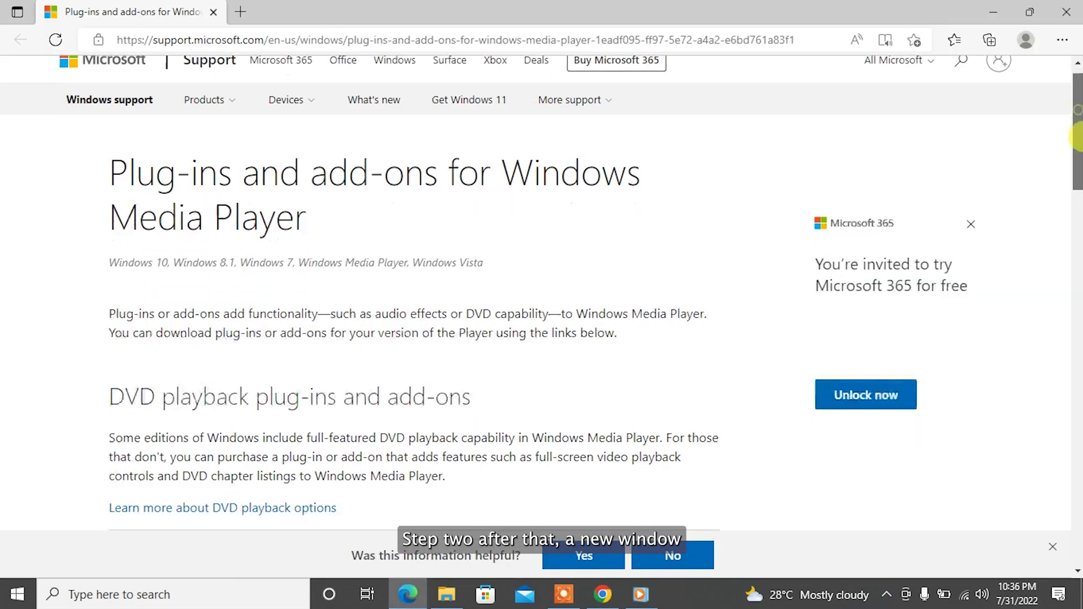
pyautogui.moveTo(1074, 102); pyautogui.dragTo(1077, 382)
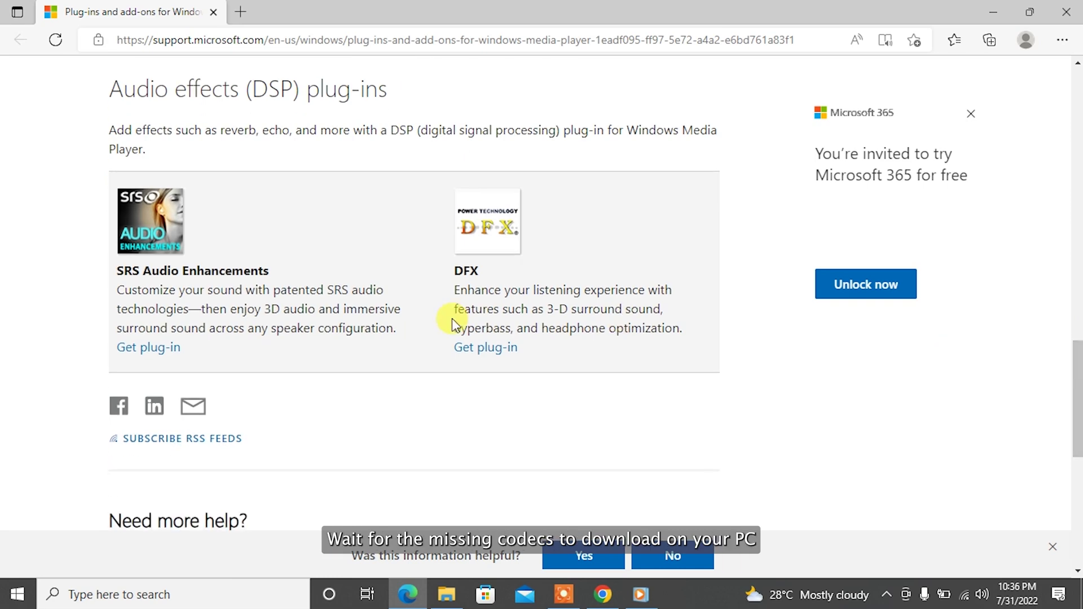
# Get the SRS Audio Enhancements plug-in, play bark-technology without error, seek ahead, and close the player.
pyautogui.click(148, 348)
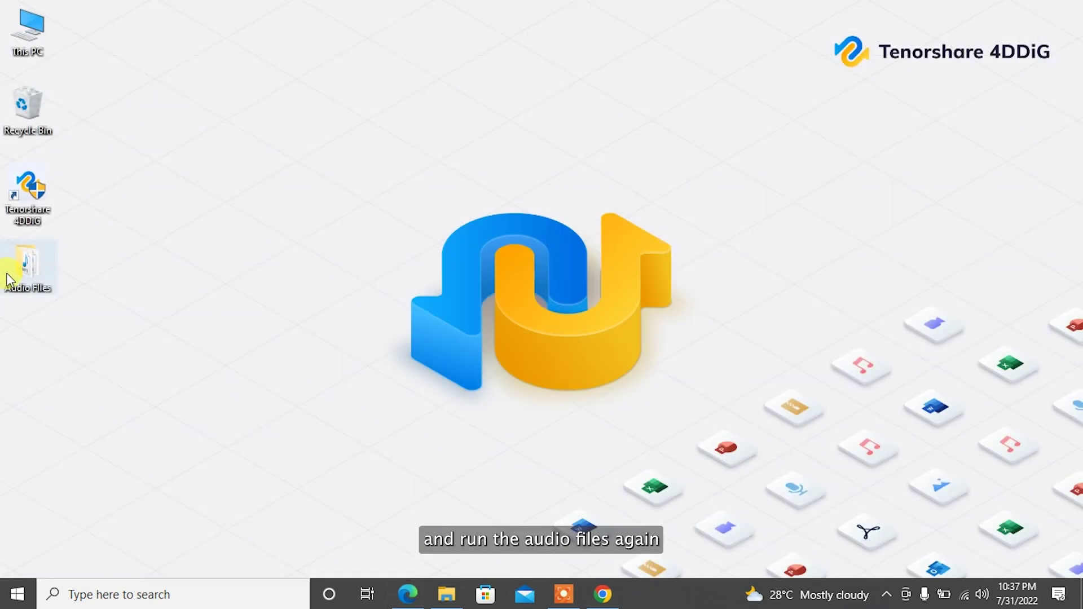
pyautogui.doubleClick(8, 279)
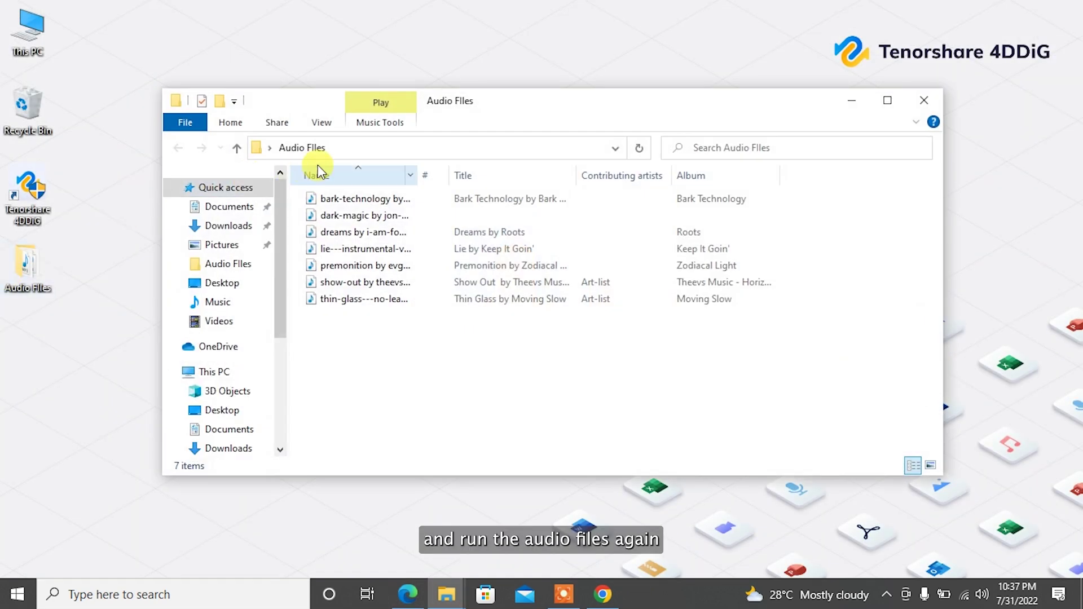
pyautogui.click(347, 199)
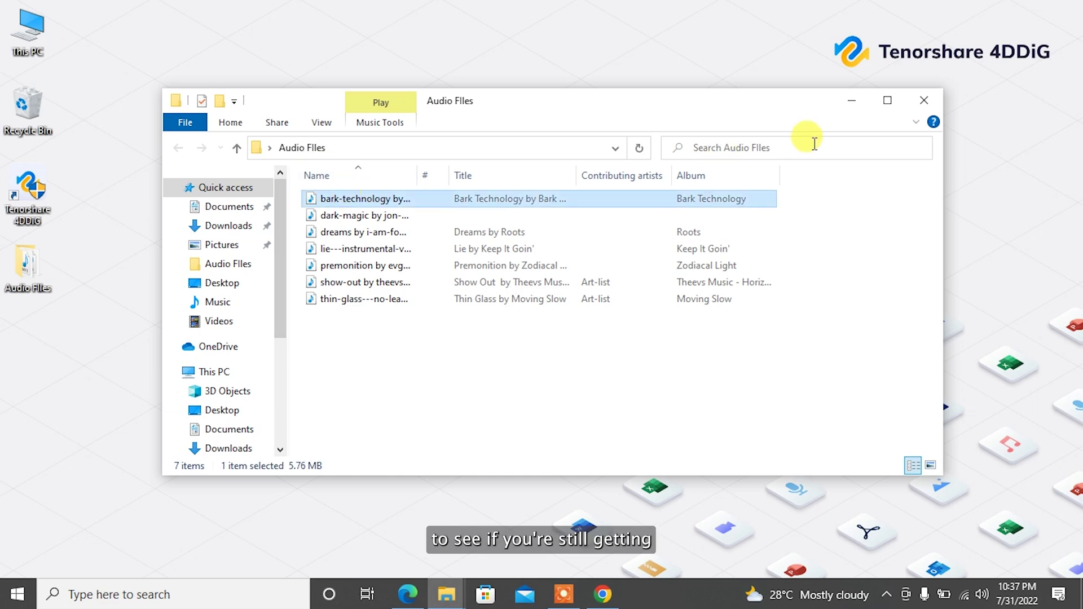
pyautogui.click(923, 99)
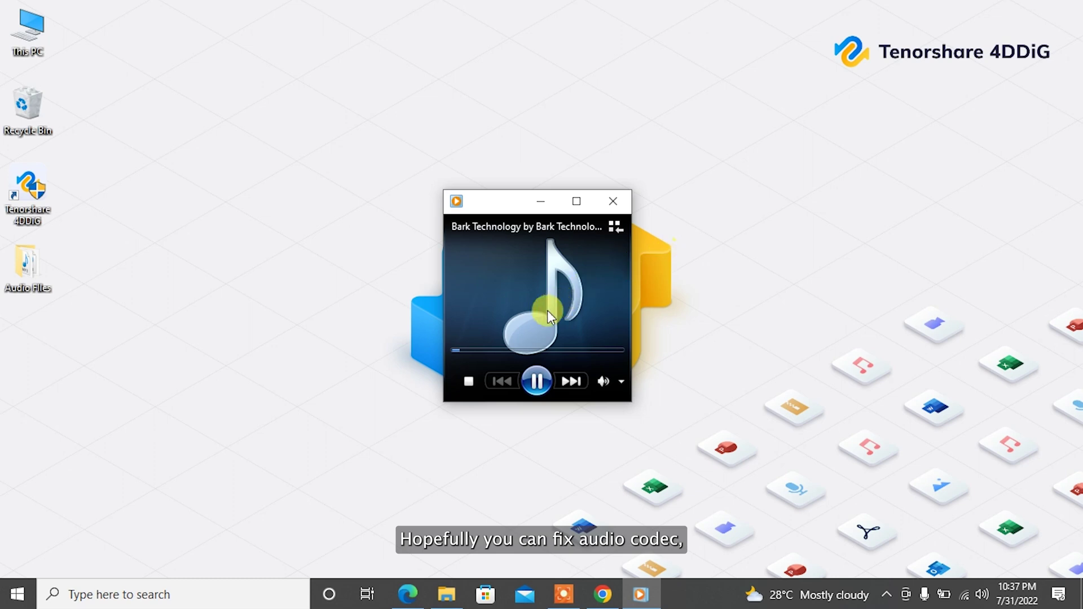
pyautogui.click(510, 350)
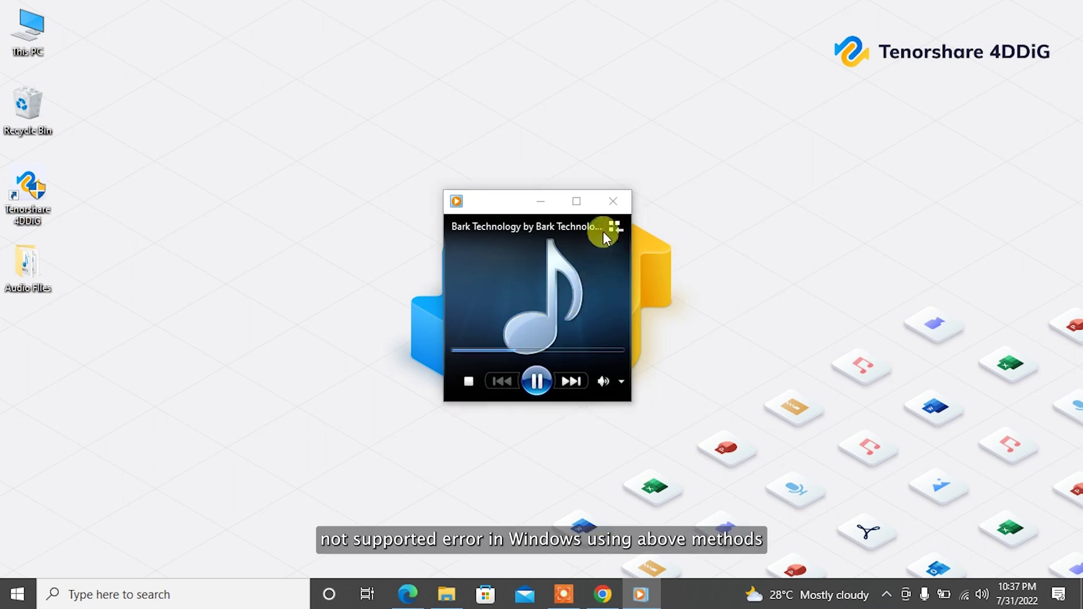
pyautogui.click(607, 208)
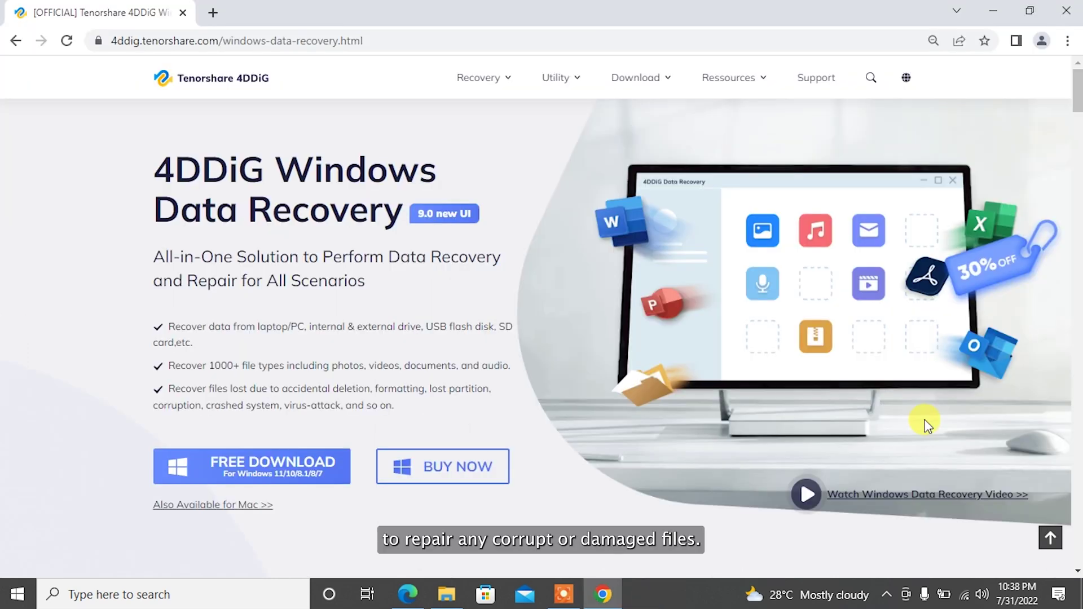
# Scroll the 4DDiG product page down to the 'How to Use Tenorshare 4DDiG' section.
pyautogui.scroll(-9, 925, 422)
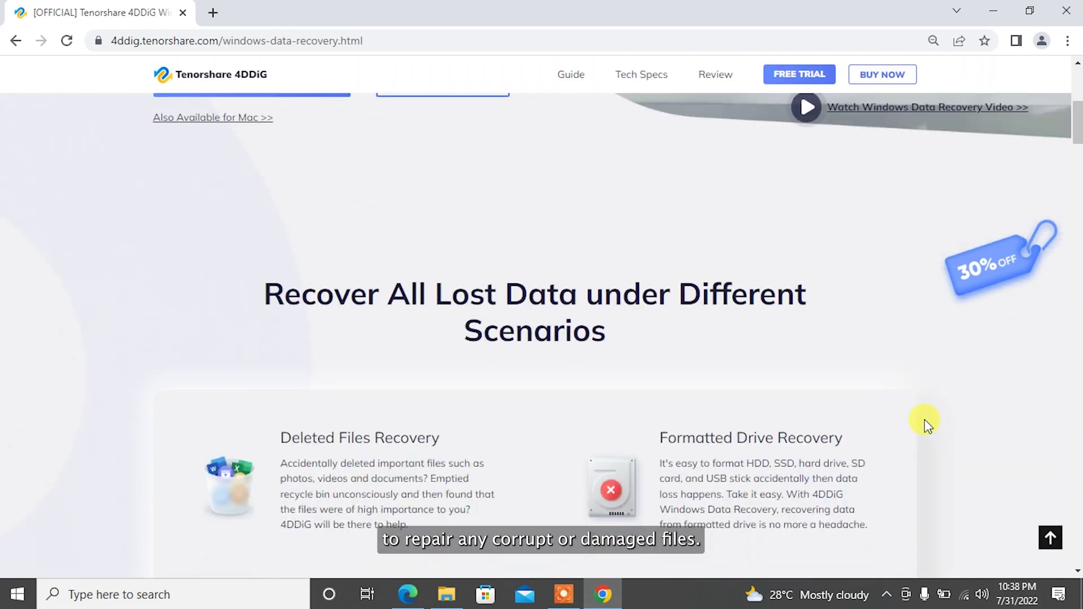
pyautogui.scroll(-6, 924, 422)
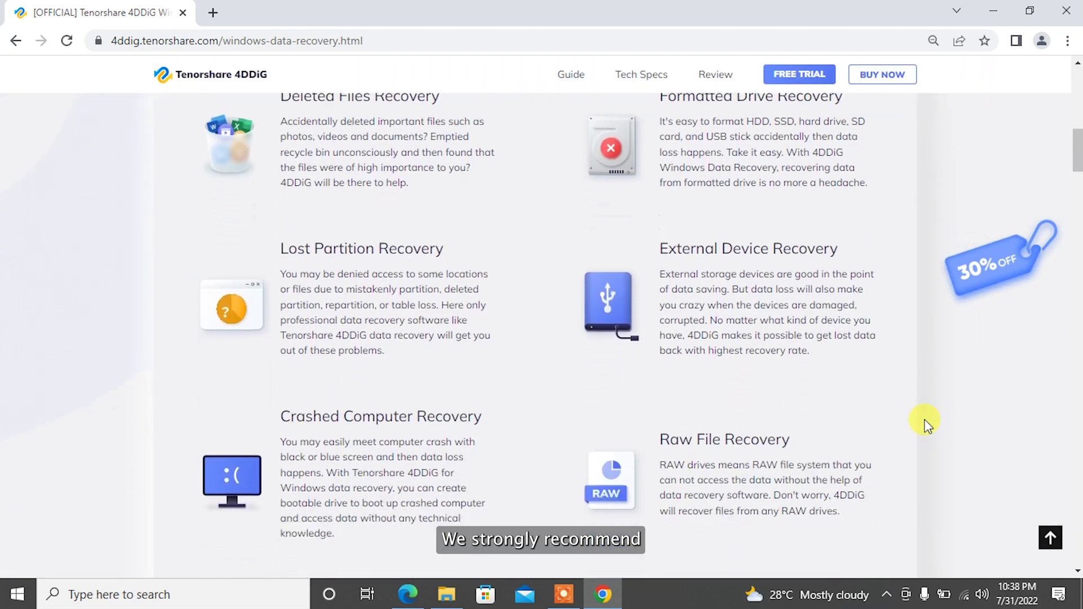
pyautogui.scroll(-6, 924, 422)
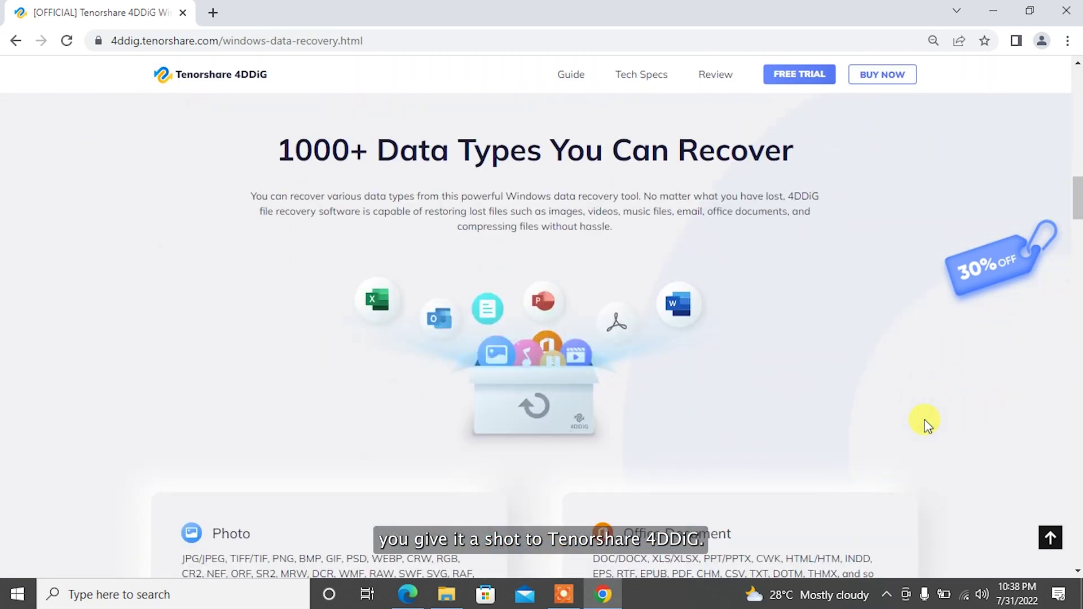
pyautogui.scroll(-12, 928, 424)
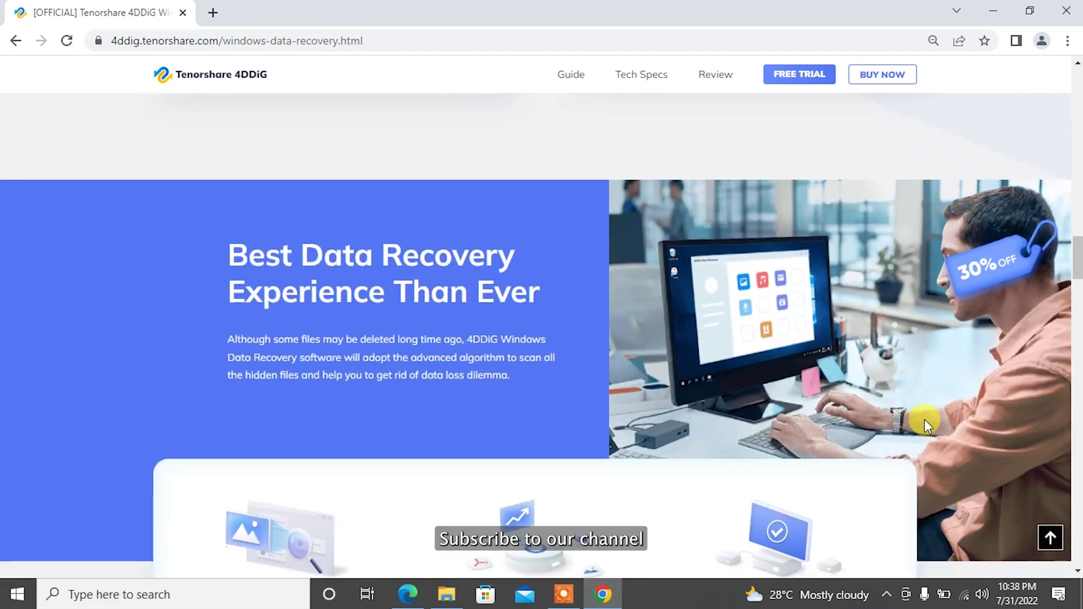
pyautogui.scroll(-12, 924, 421)
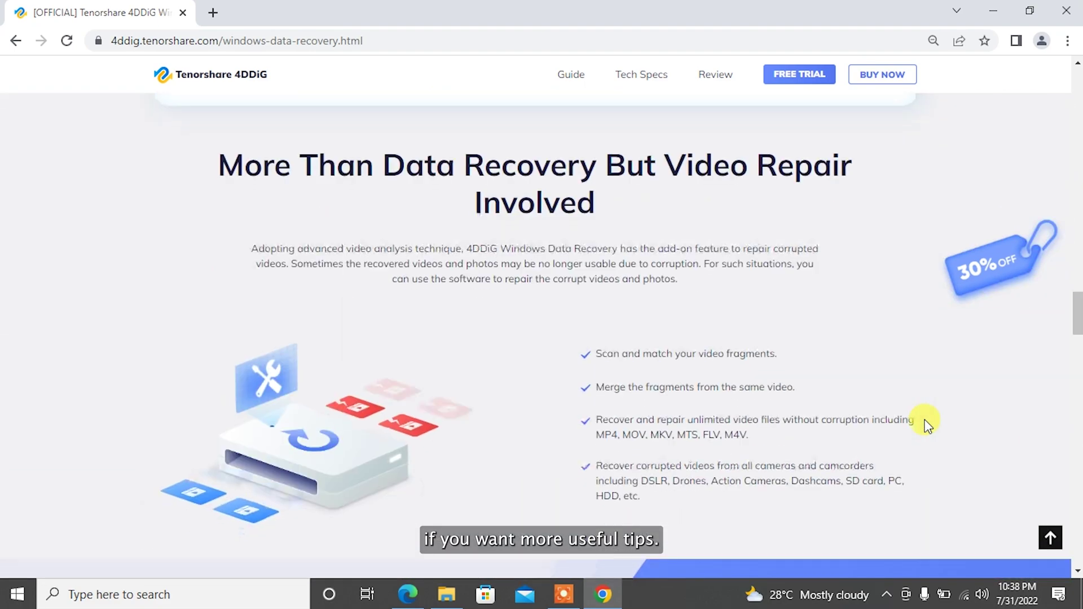
pyautogui.scroll(-8, 924, 423)
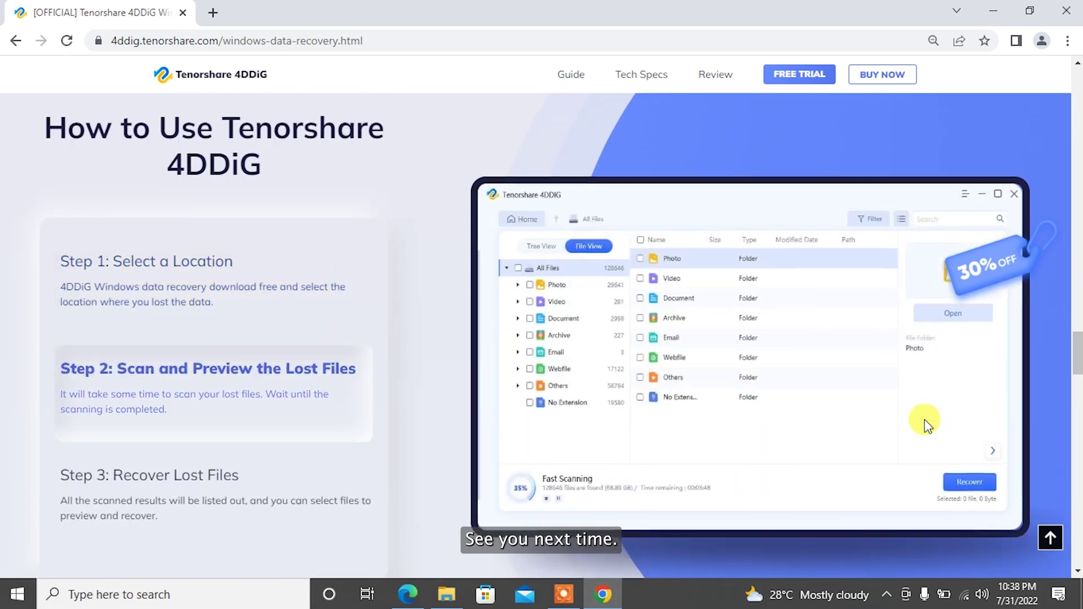